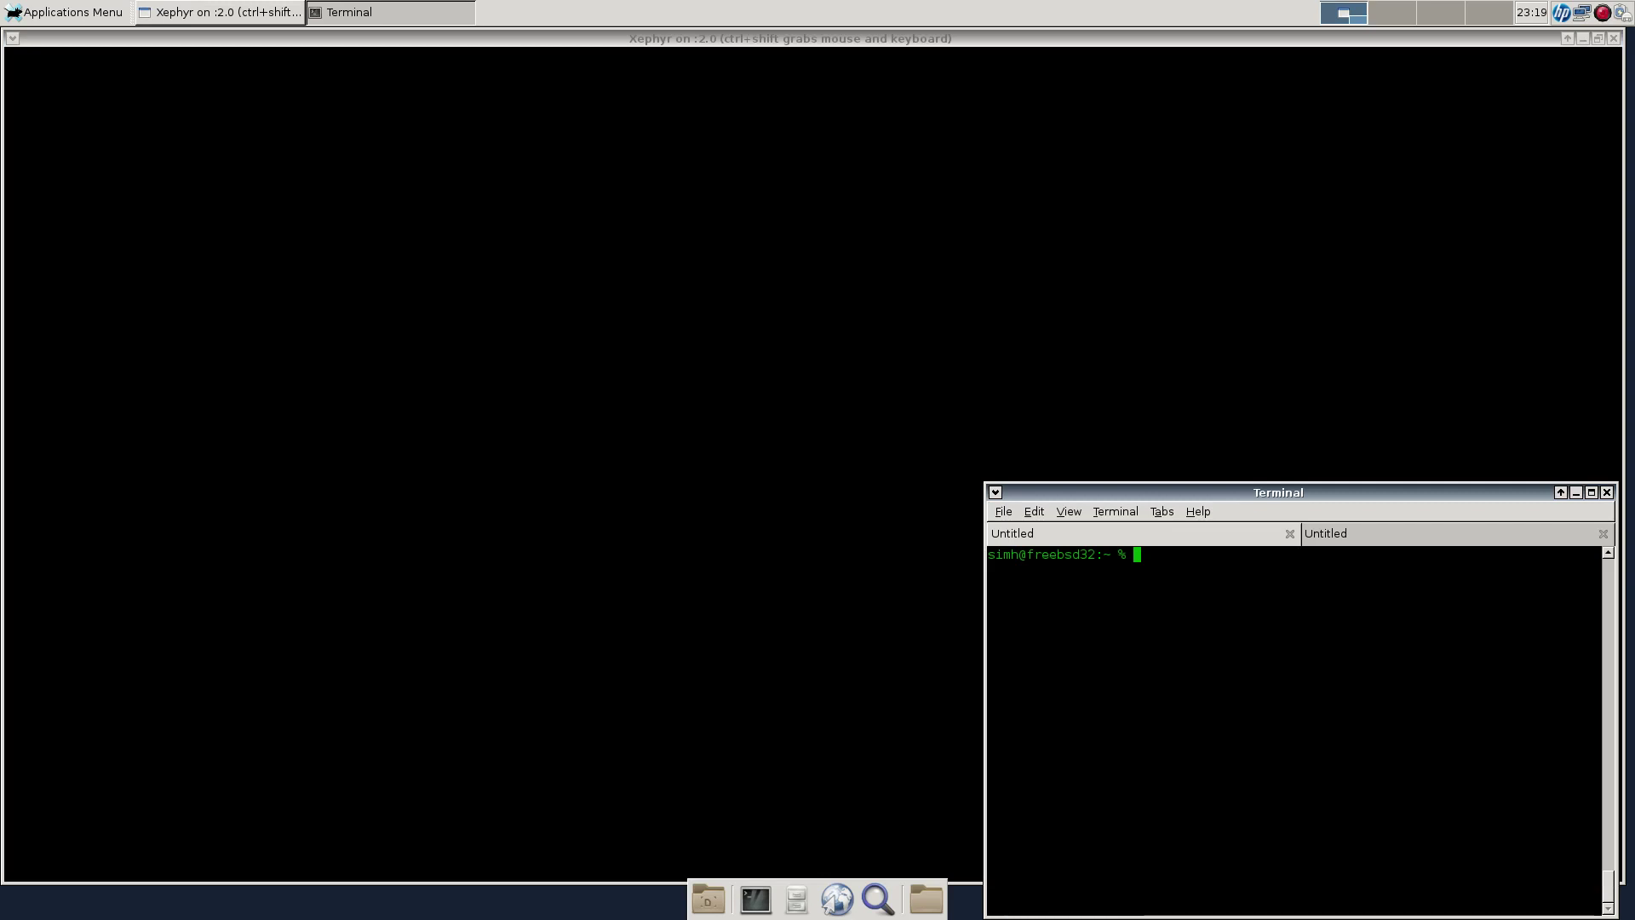
Set DISPLAY to 192.168.1.11:2.0 with setenv and start the olwm window manager.
{"action": "type", "text": "setenv"}
{"action": "type", "text": "DISPL"}
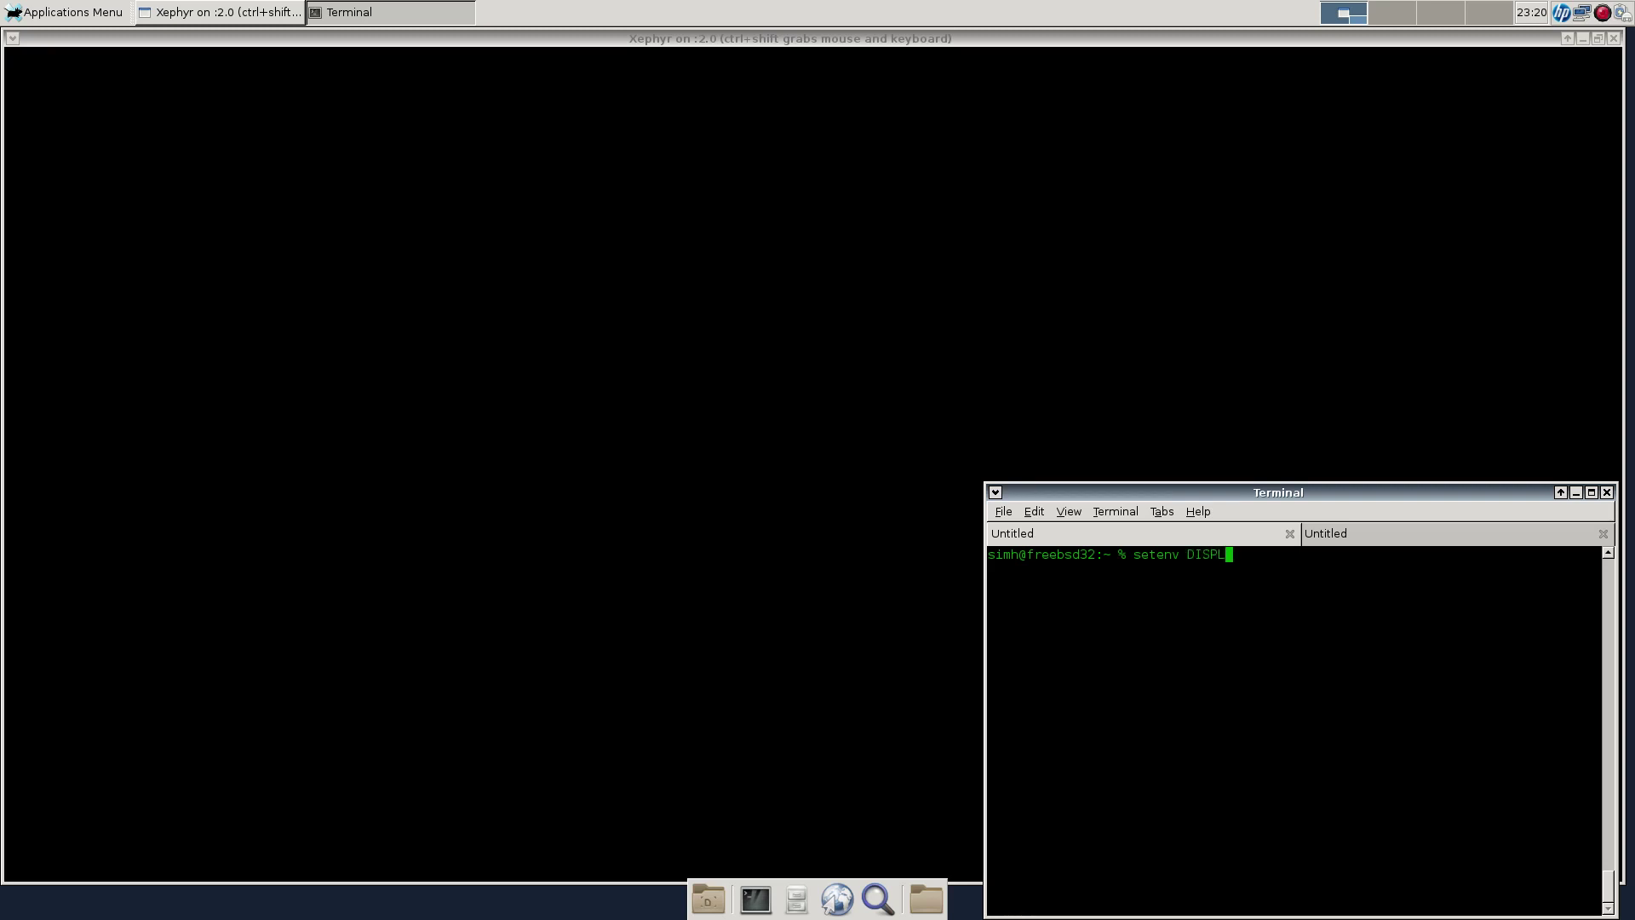
{"action": "type", "text": "AY 192"}
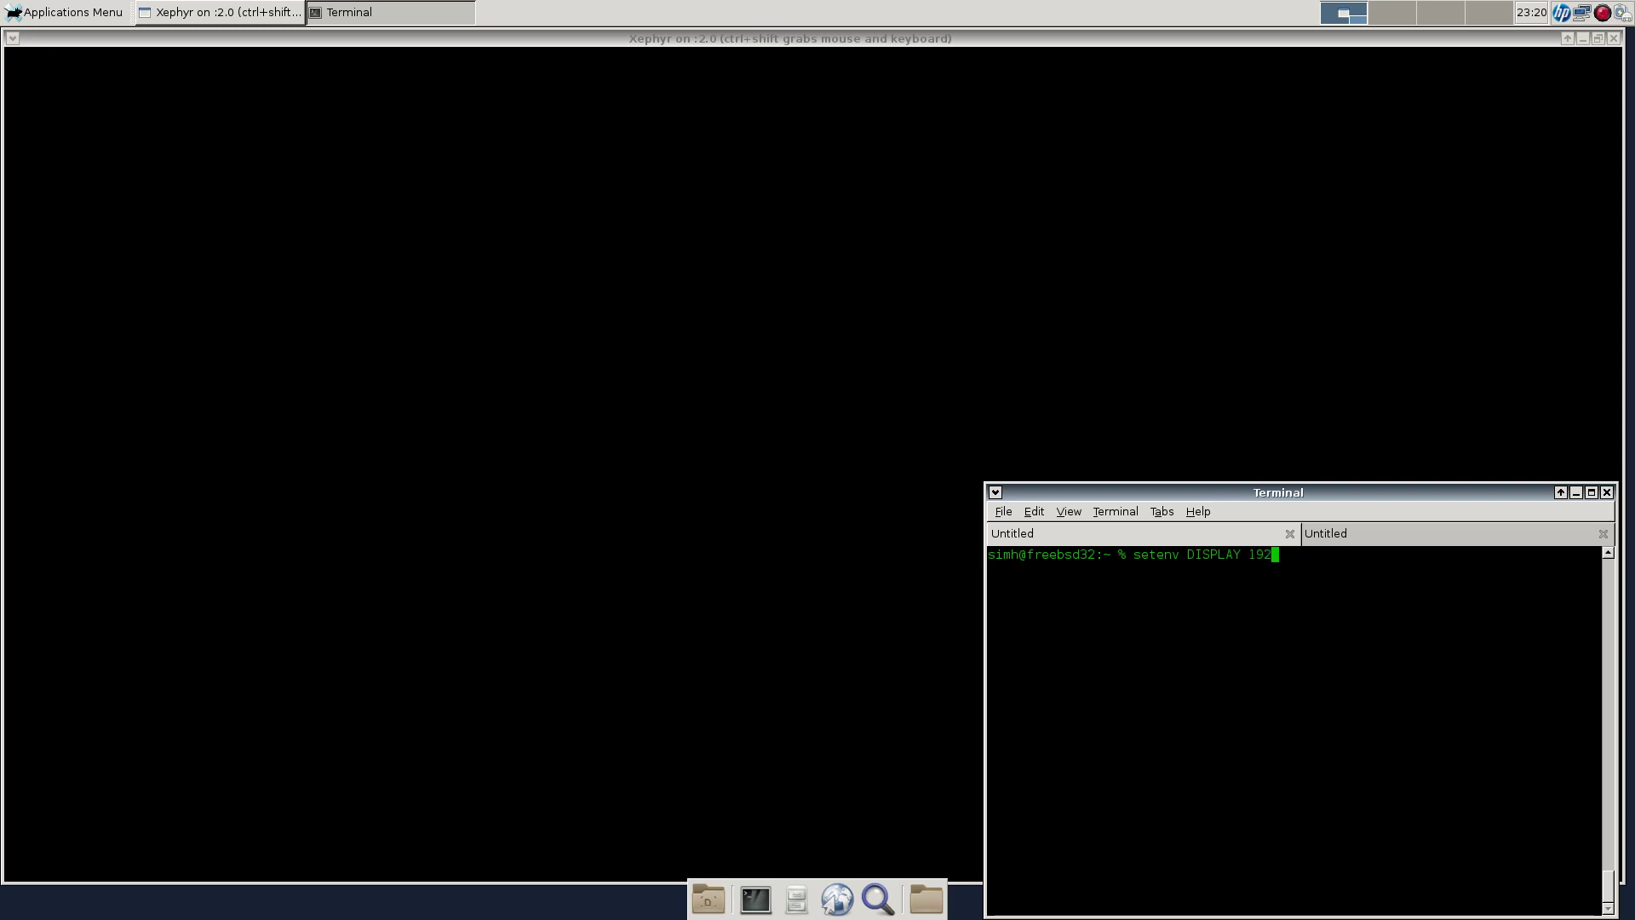
{"action": "type", "text": ".168.1.11:2.0"}
{"action": "key", "text": "Return"}
{"action": "type", "text": "olwm"}
{"action": "key", "text": "Return"}
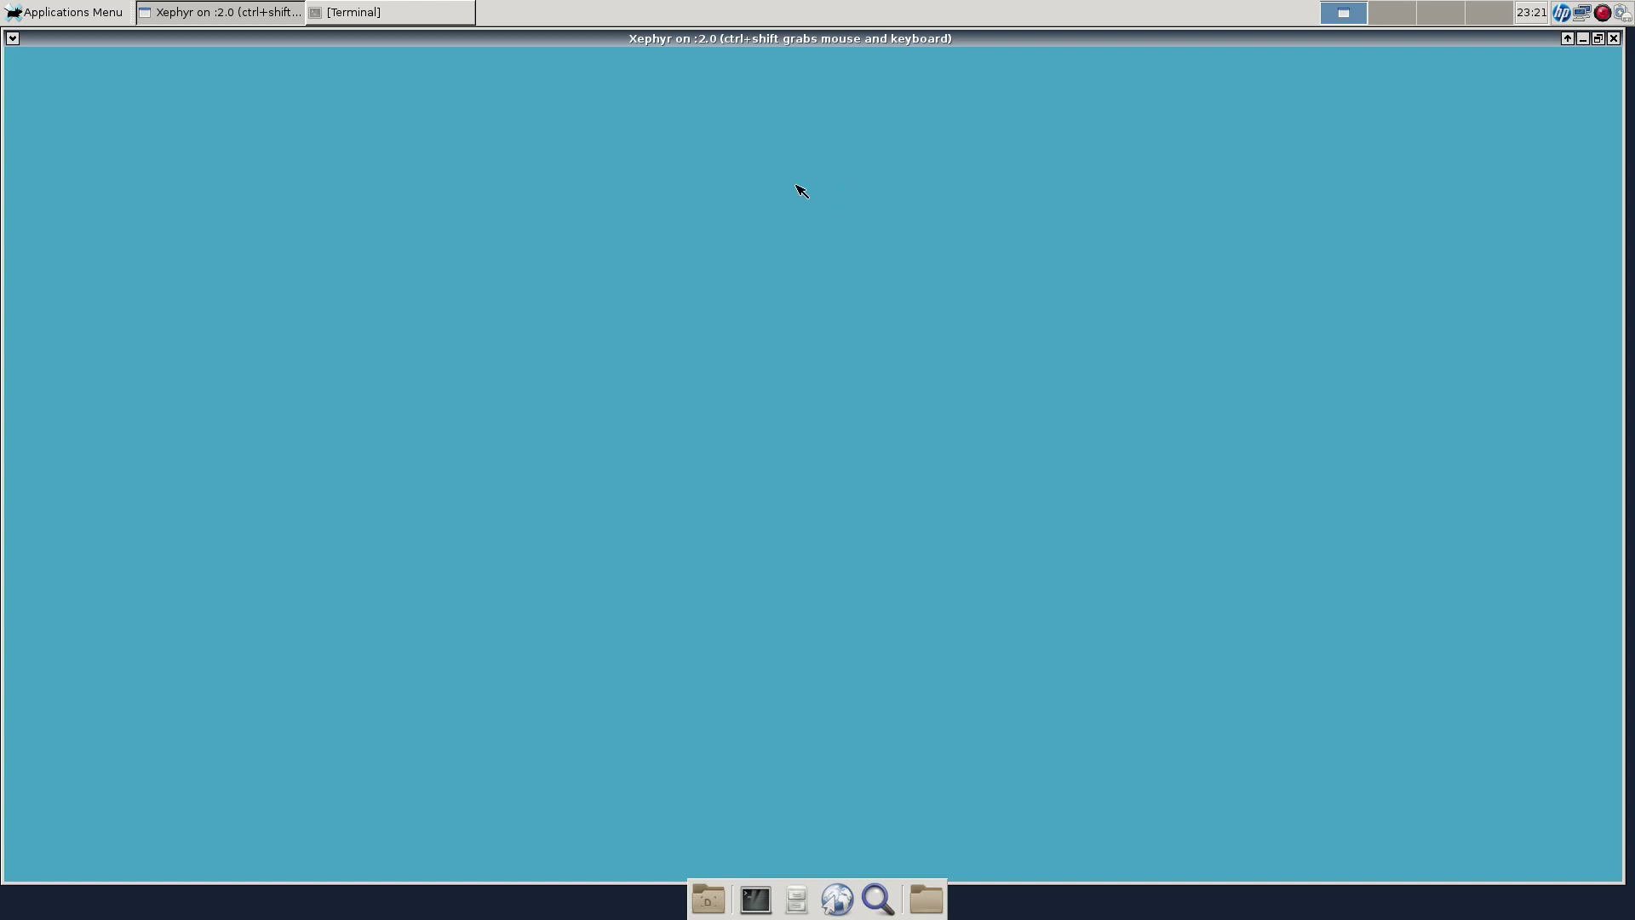
Launch an xterm from the desktop's Workspace menu, then bring the menu up again.
{"action": "right_click", "coordinate": [768, 216]}
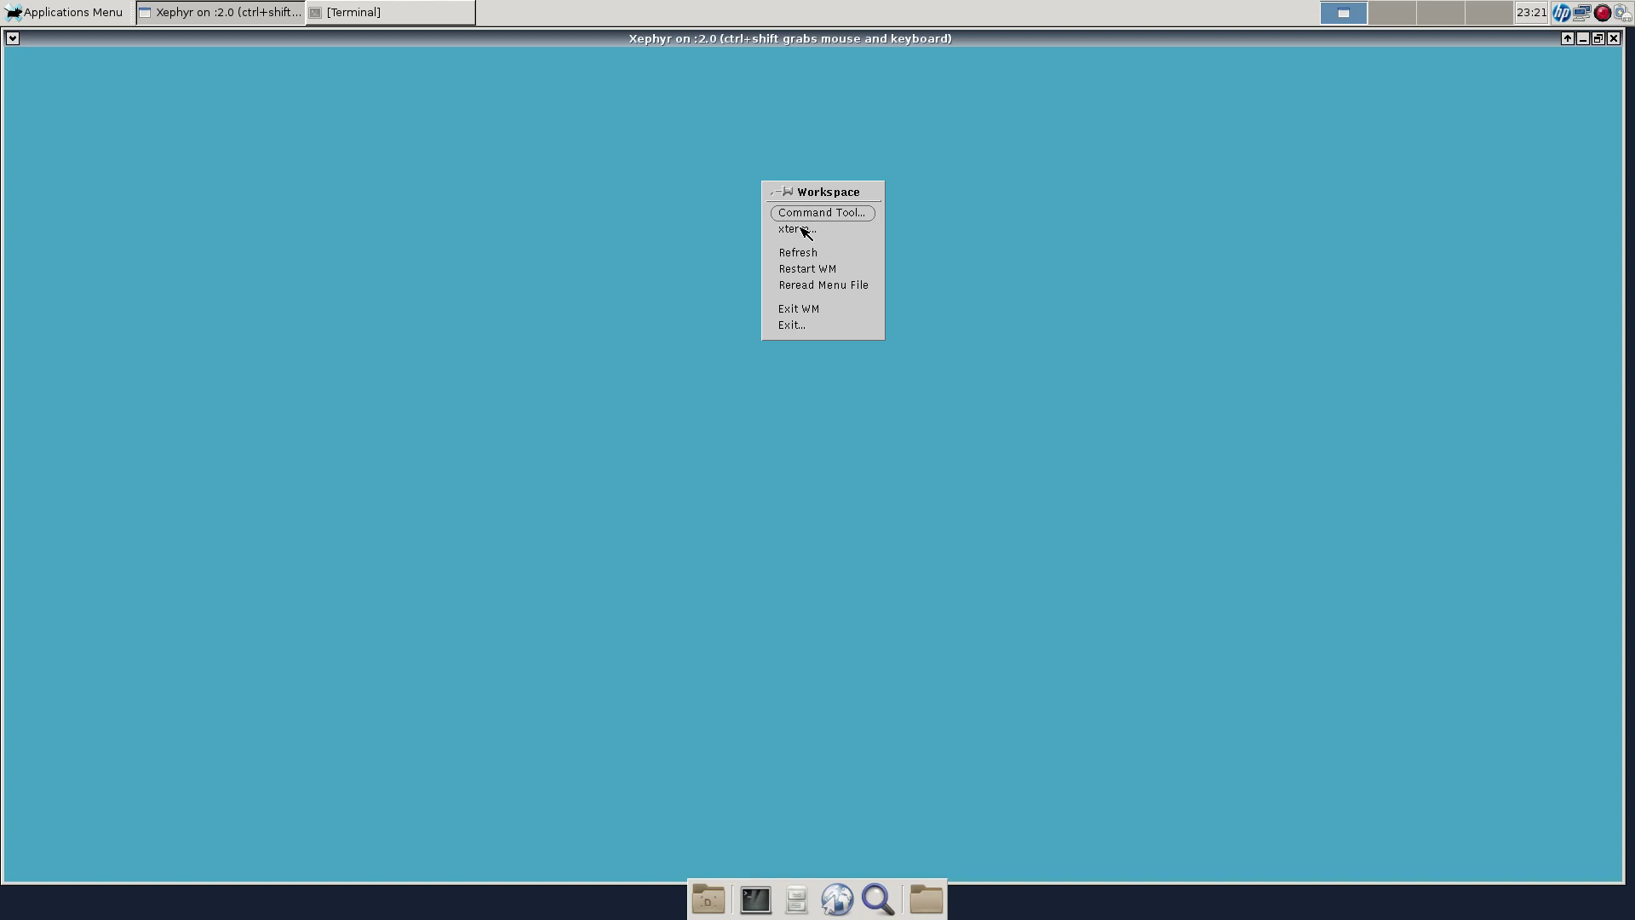
{"action": "left_click", "coordinate": [805, 231]}
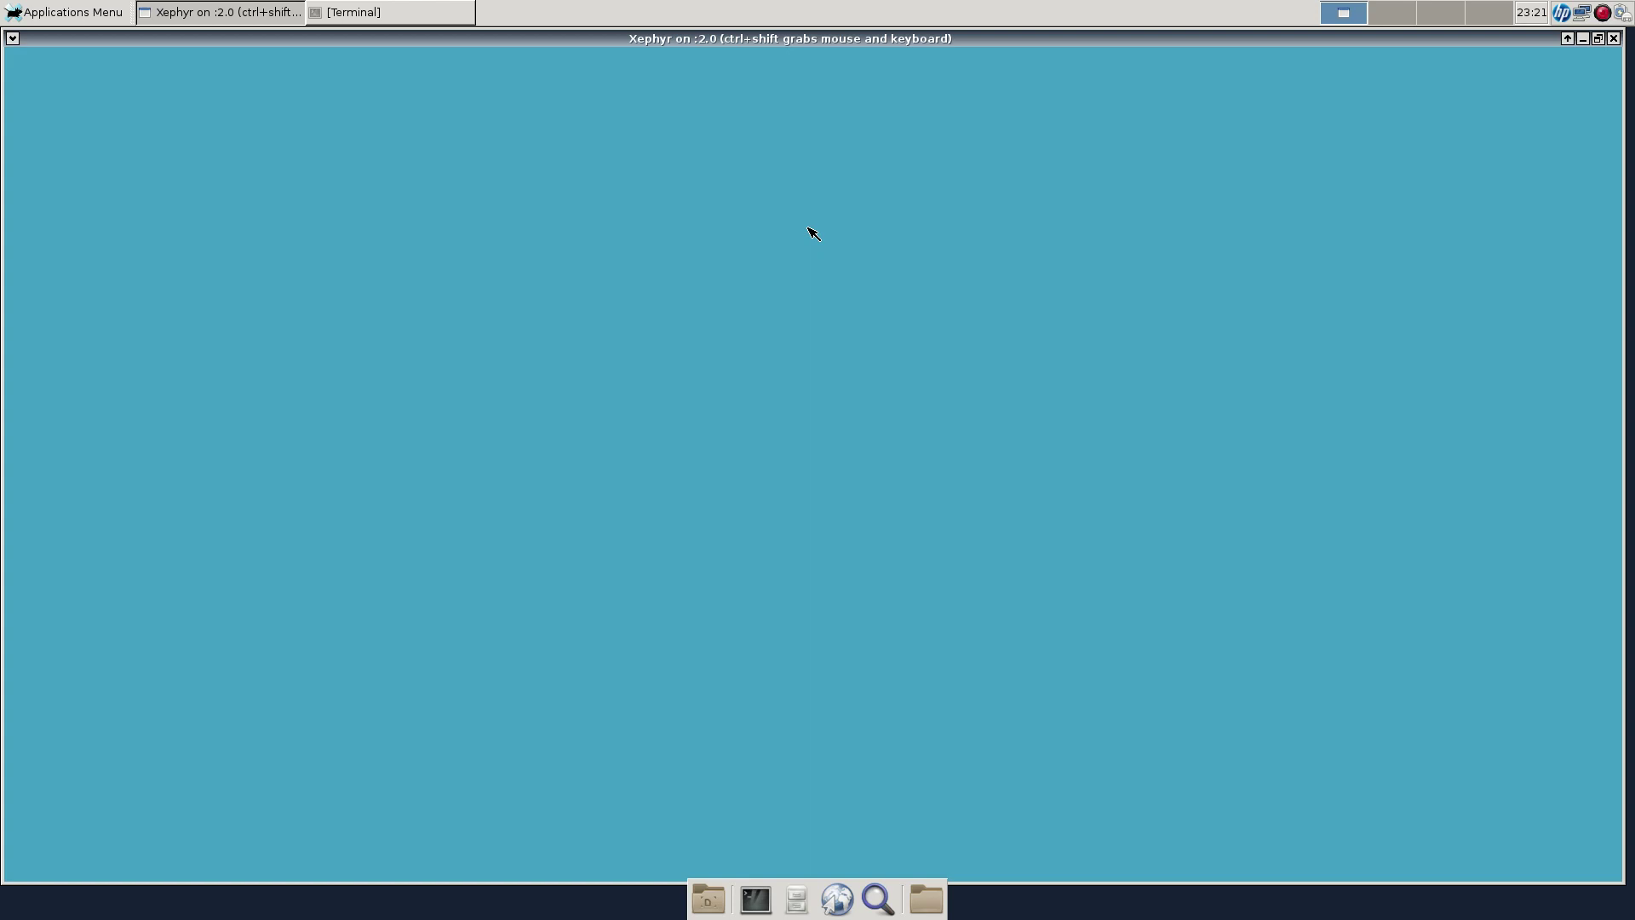
{"action": "right_click", "coordinate": [852, 222]}
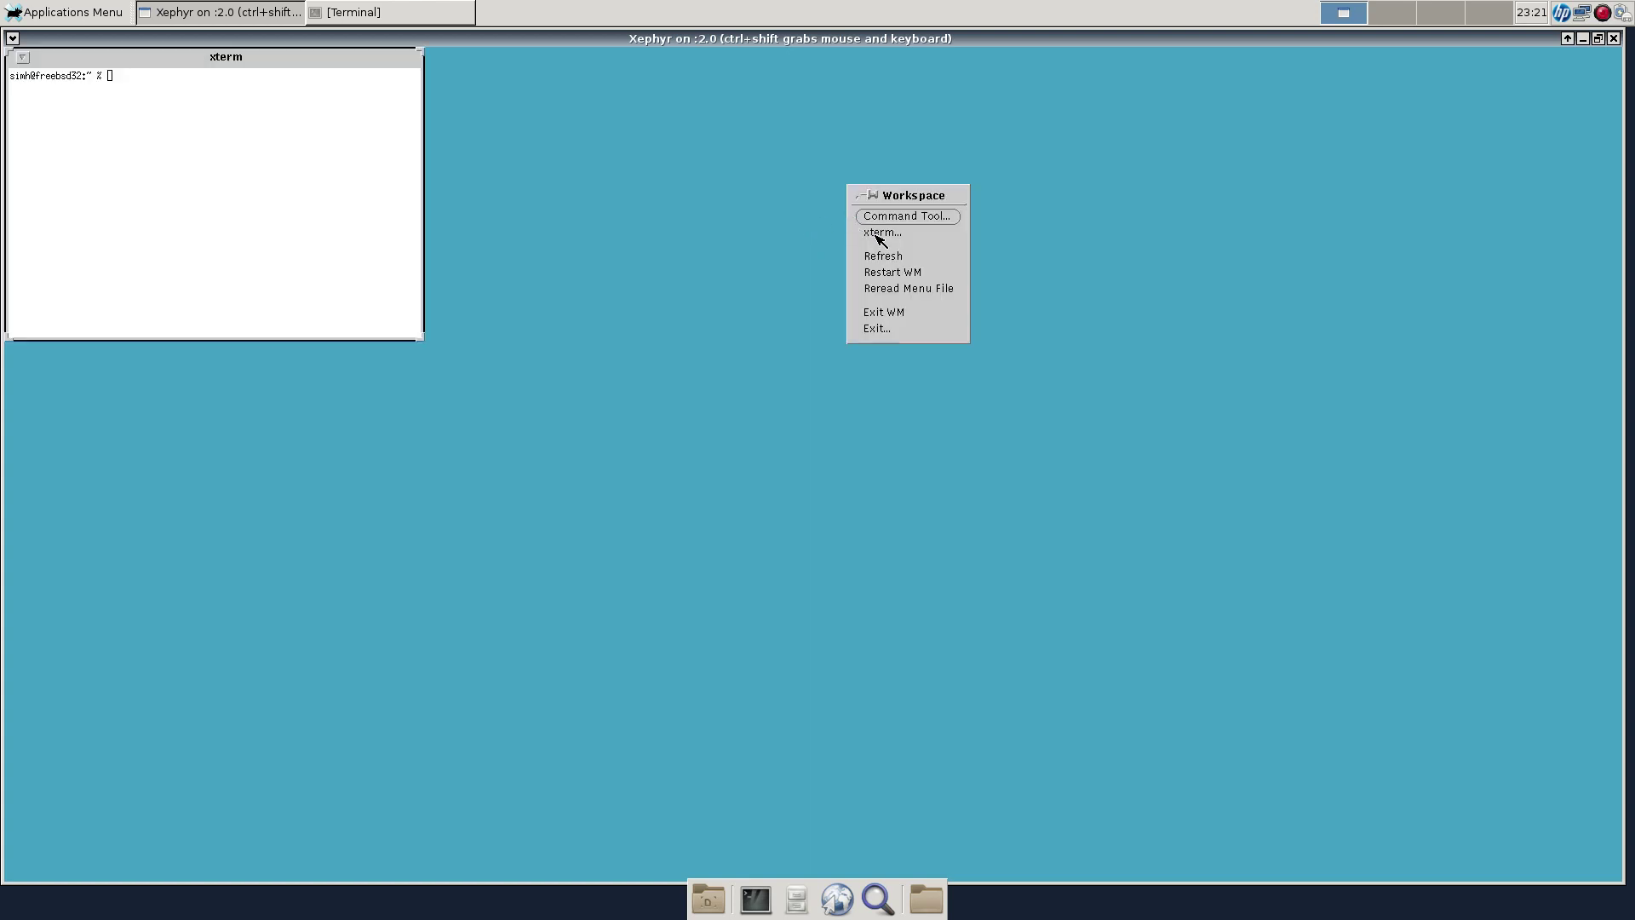
Pin the Workspace menu at the top-right, and move and enlarge the xterm near the centre.
{"action": "left_click", "coordinate": [871, 195]}
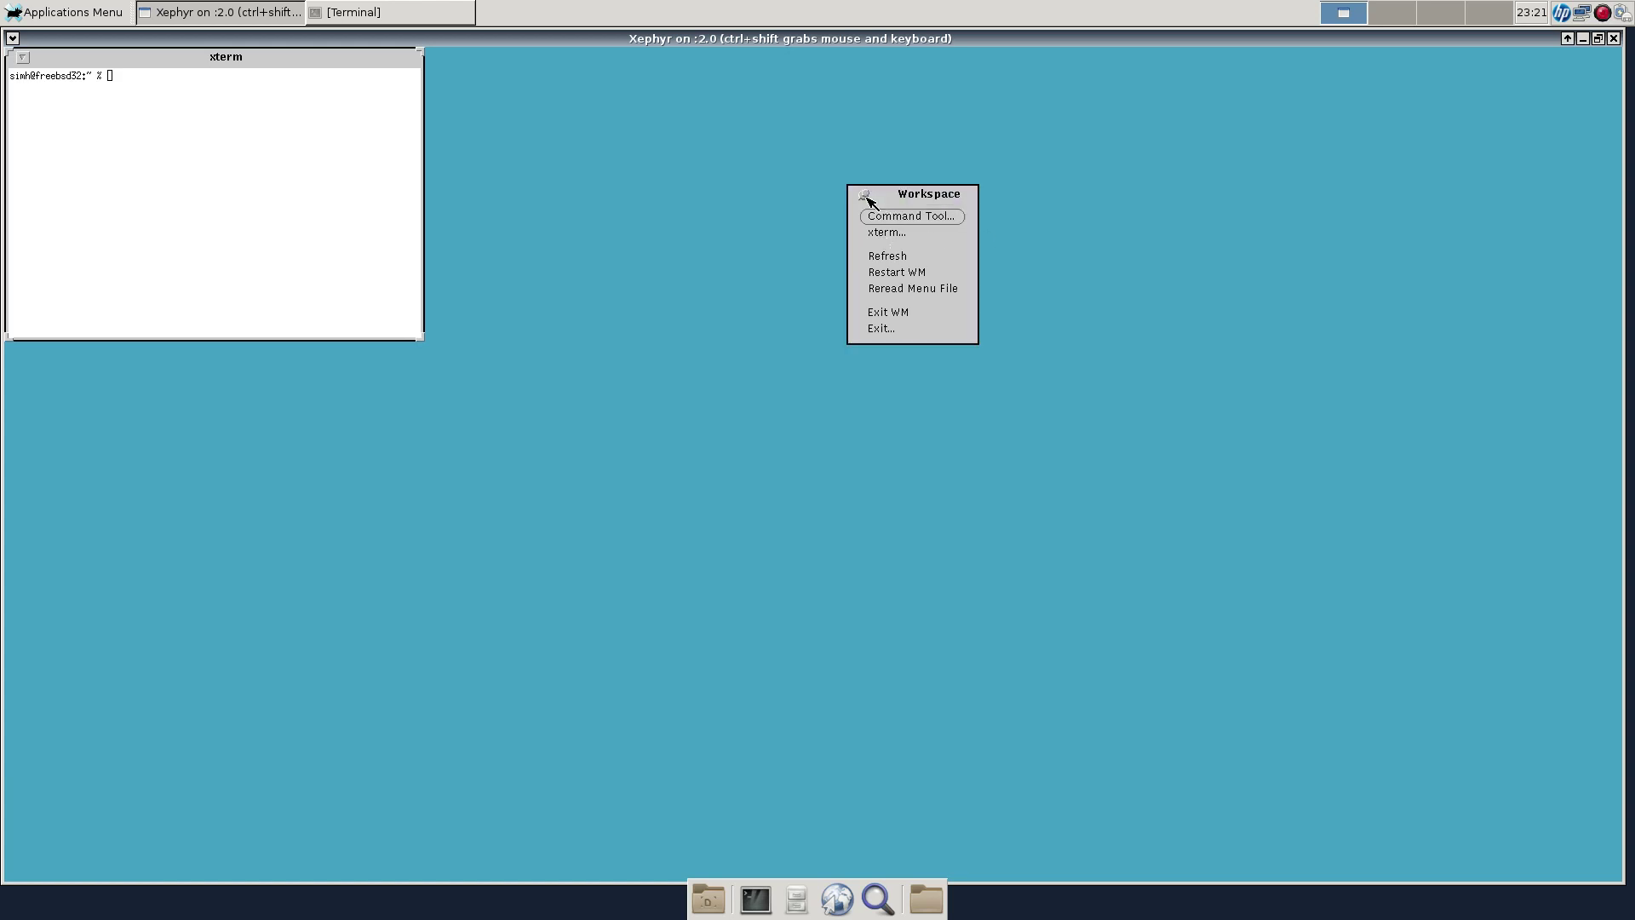
{"action": "left_click_drag", "start_coordinate": [927, 193], "coordinate": [1482, 76]}
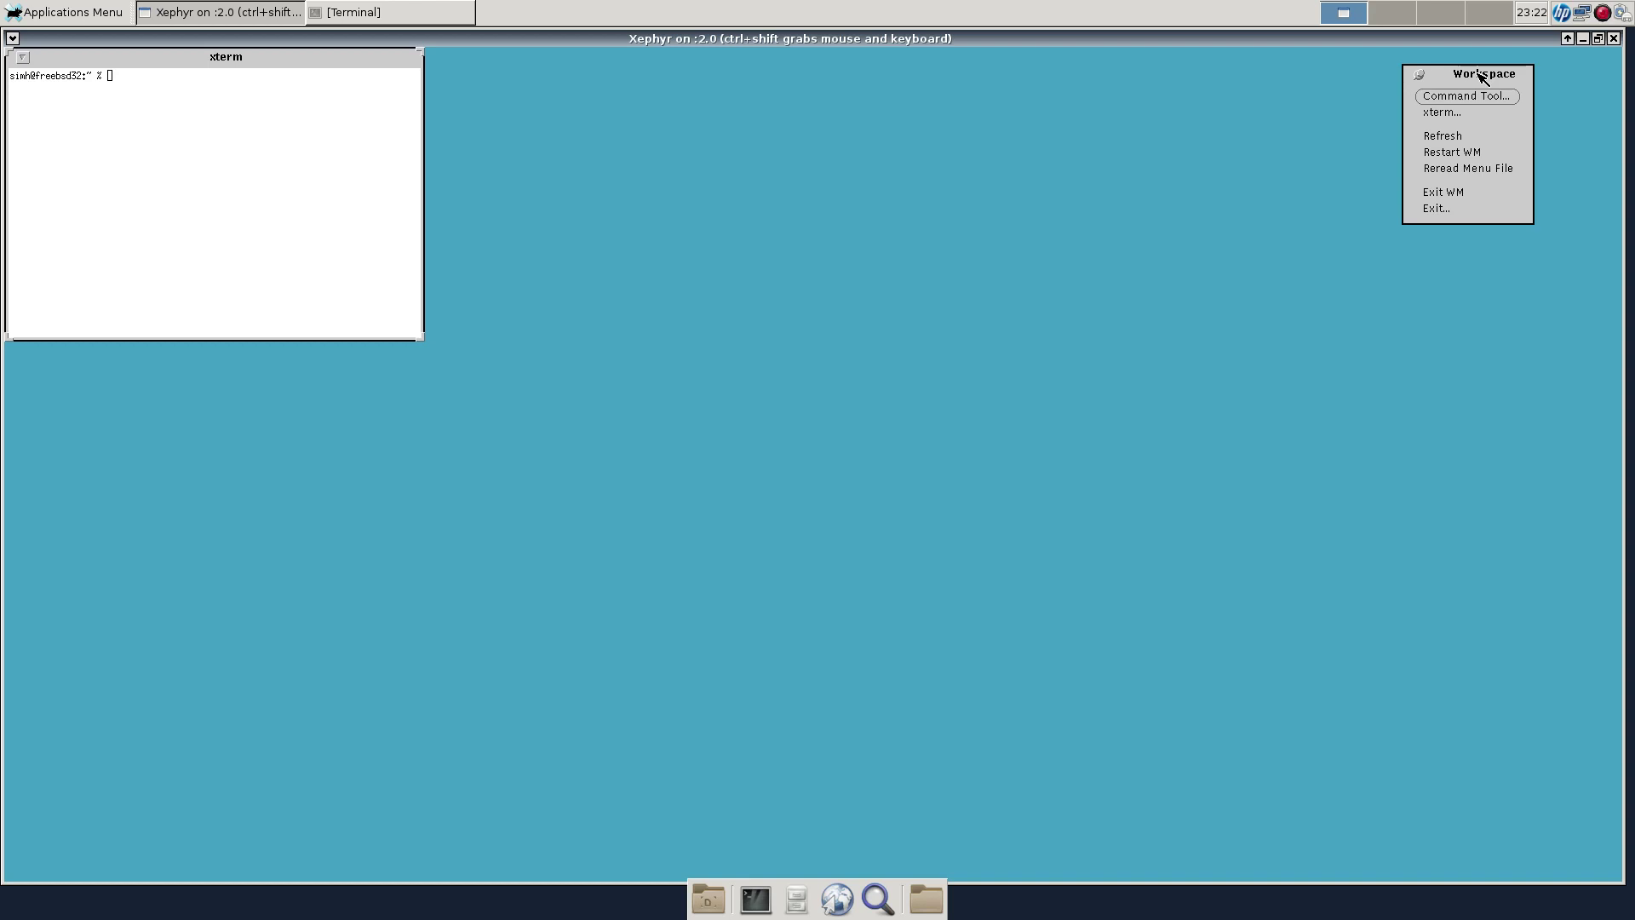
{"action": "left_click_drag", "start_coordinate": [160, 60], "coordinate": [371, 175]}
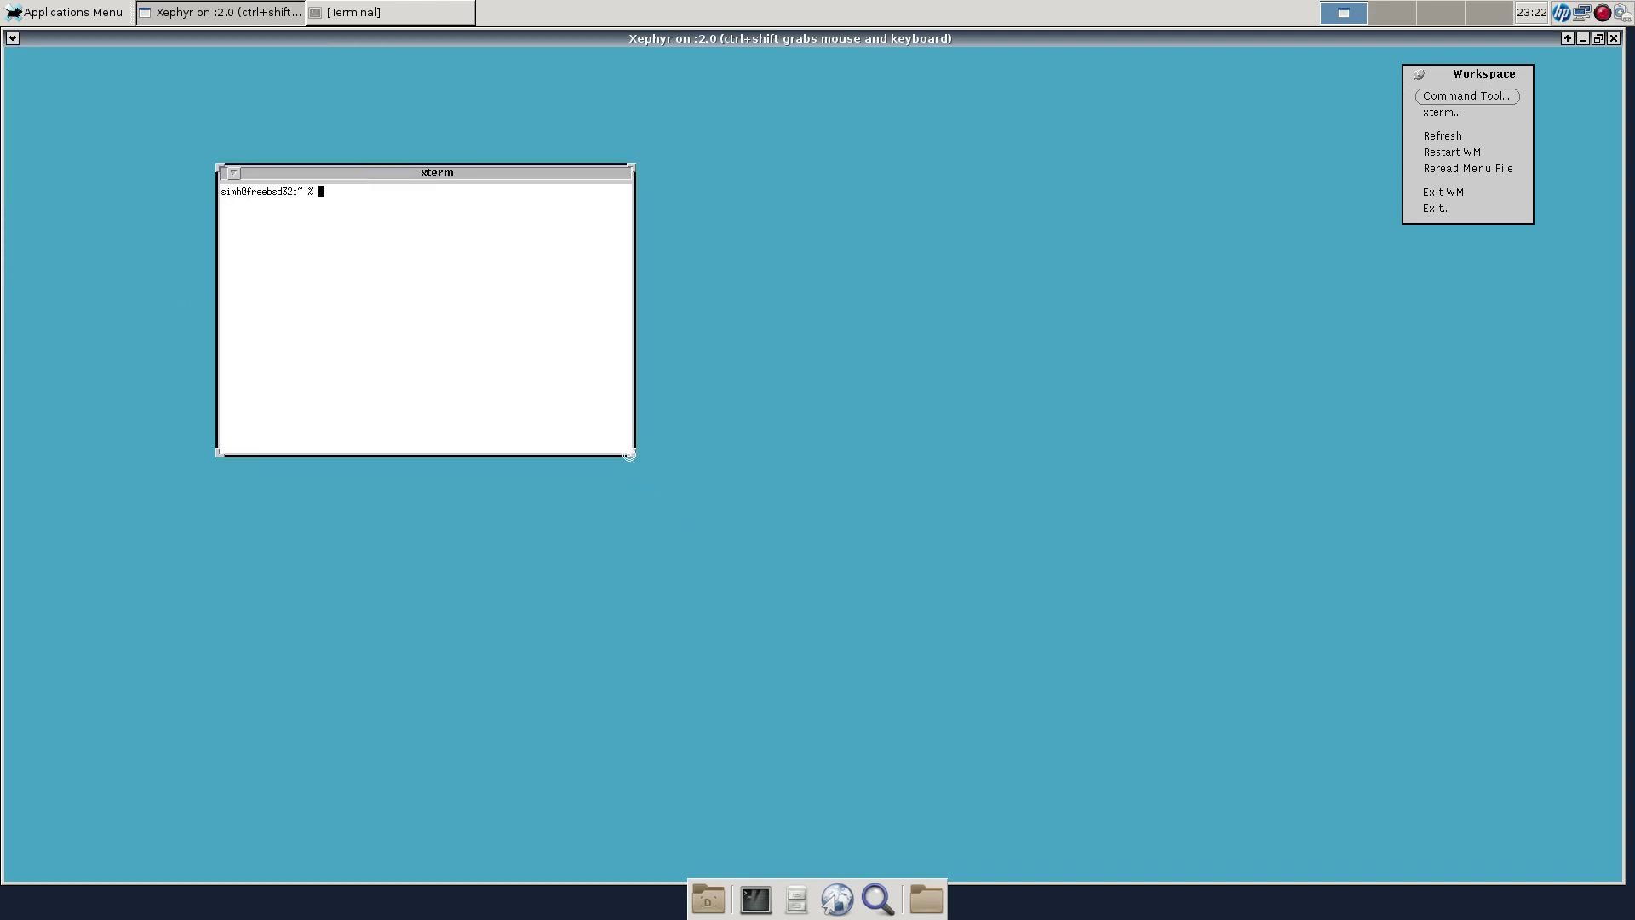
{"action": "left_click_drag", "start_coordinate": [631, 453], "coordinate": [940, 647]}
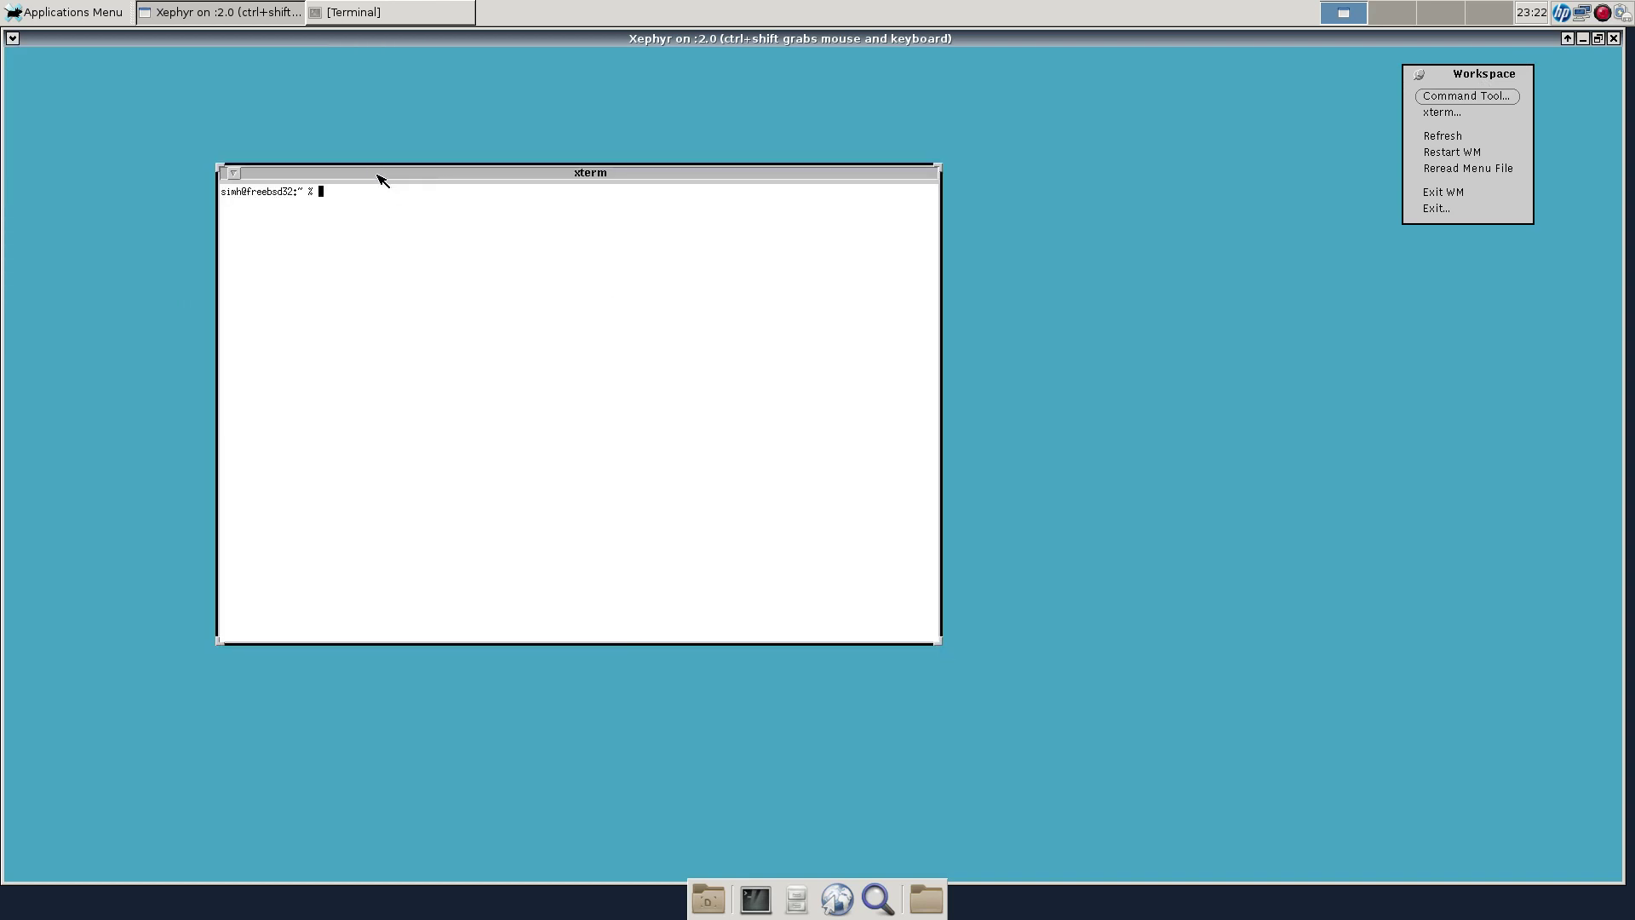
{"action": "left_click_drag", "start_coordinate": [379, 175], "coordinate": [539, 178]}
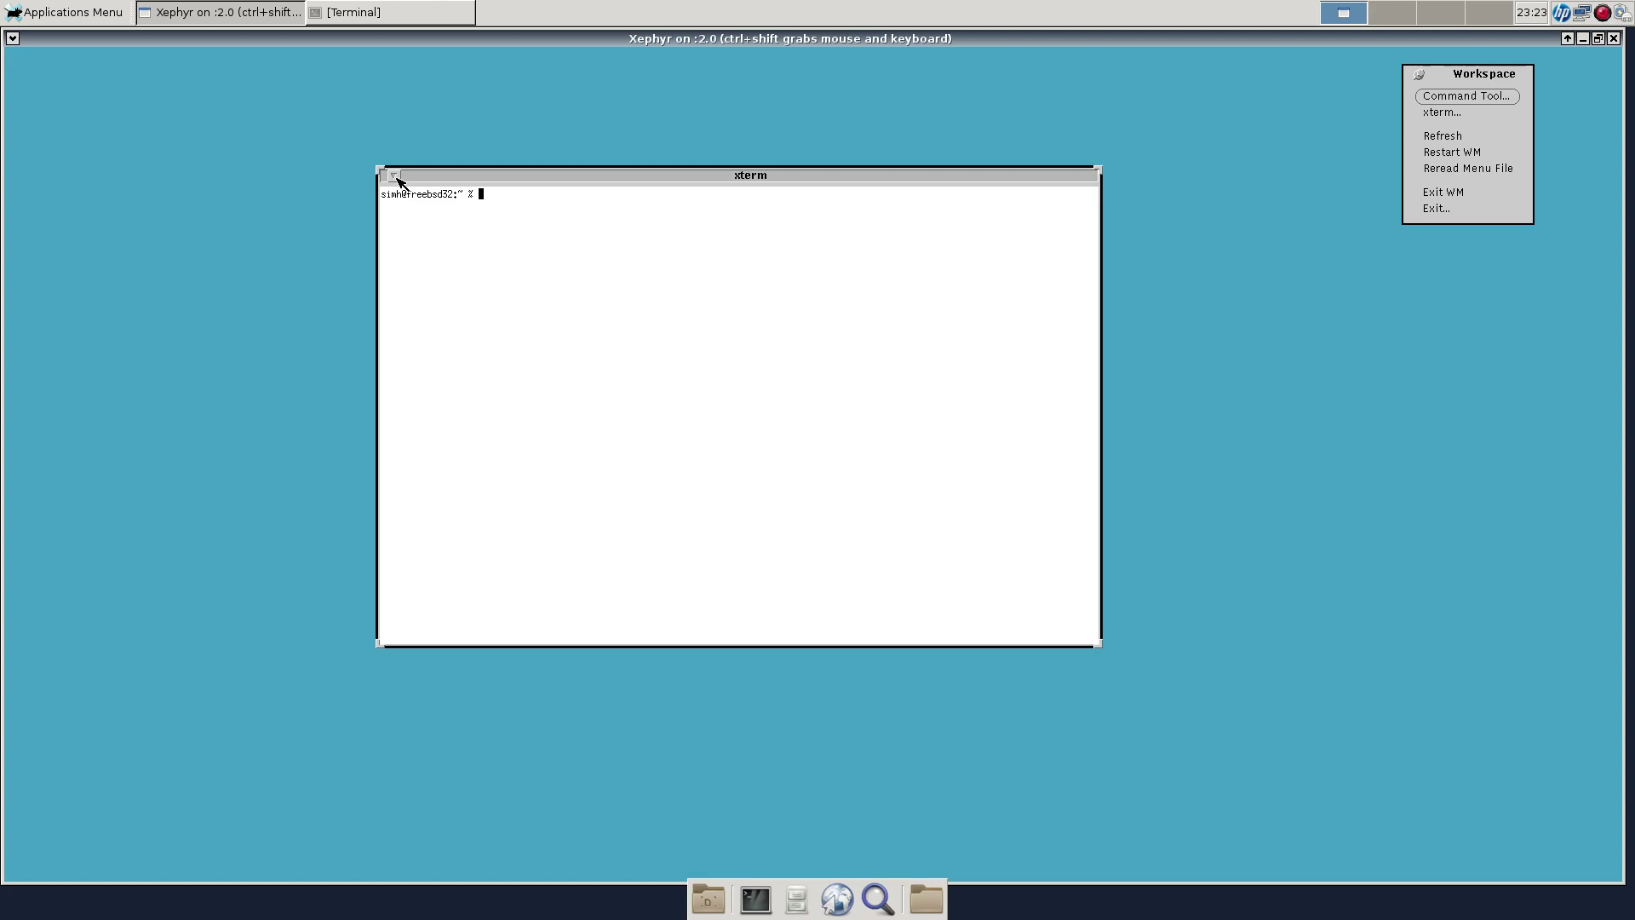
Nudge the xterm slightly, shrink it to an icon, and restore it.
{"action": "left_click_drag", "start_coordinate": [425, 178], "coordinate": [419, 165]}
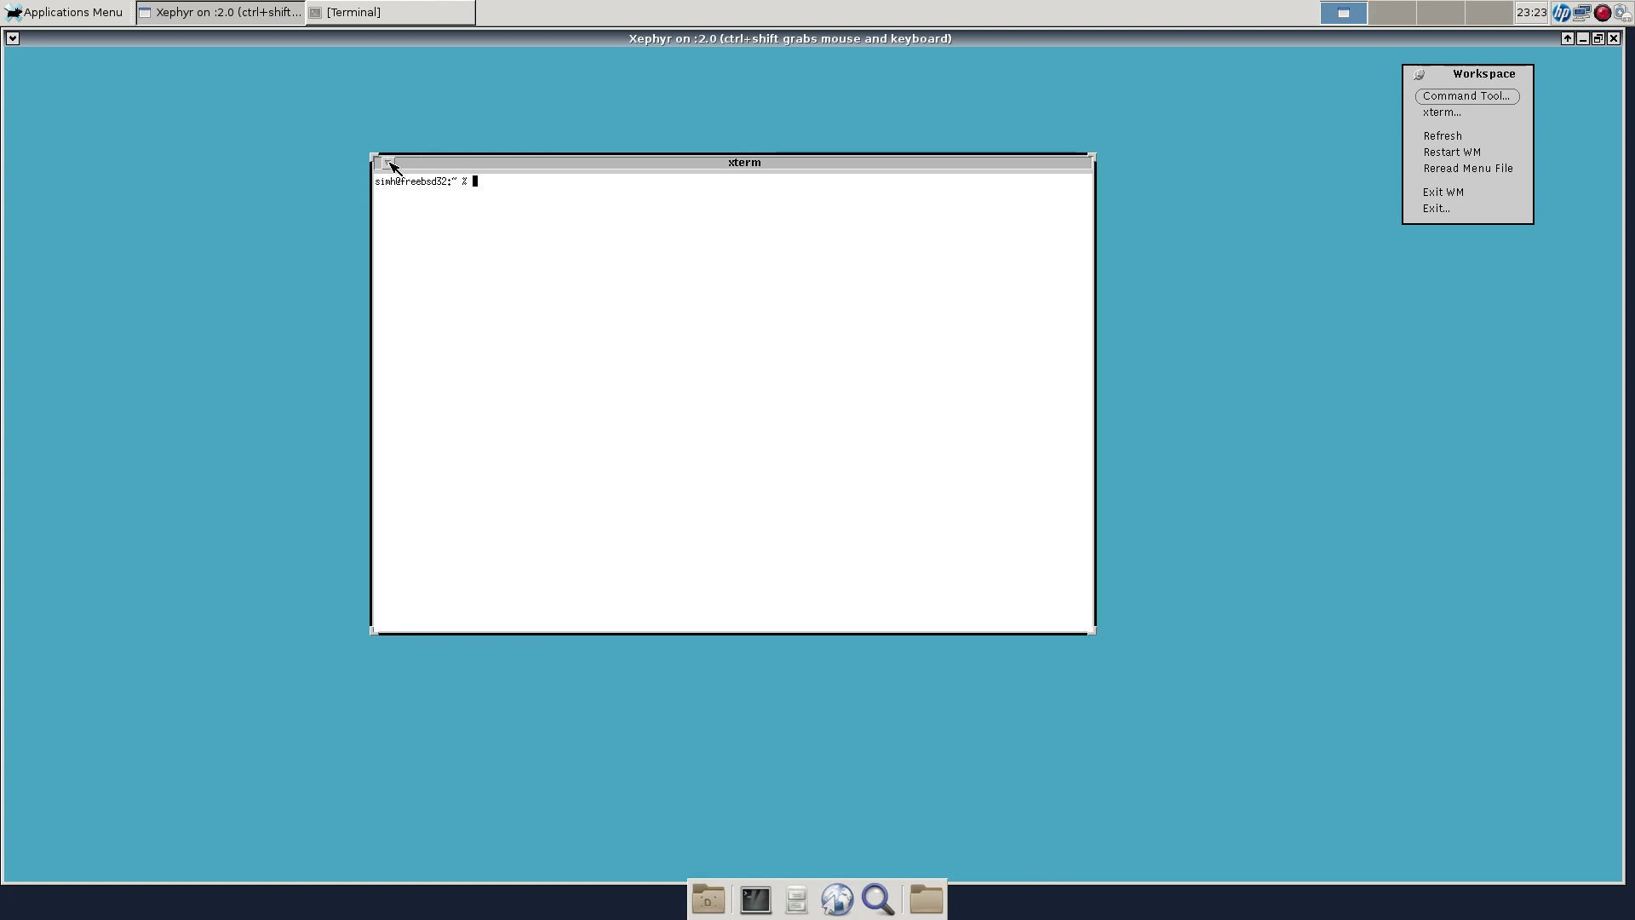
{"action": "left_click", "coordinate": [388, 161]}
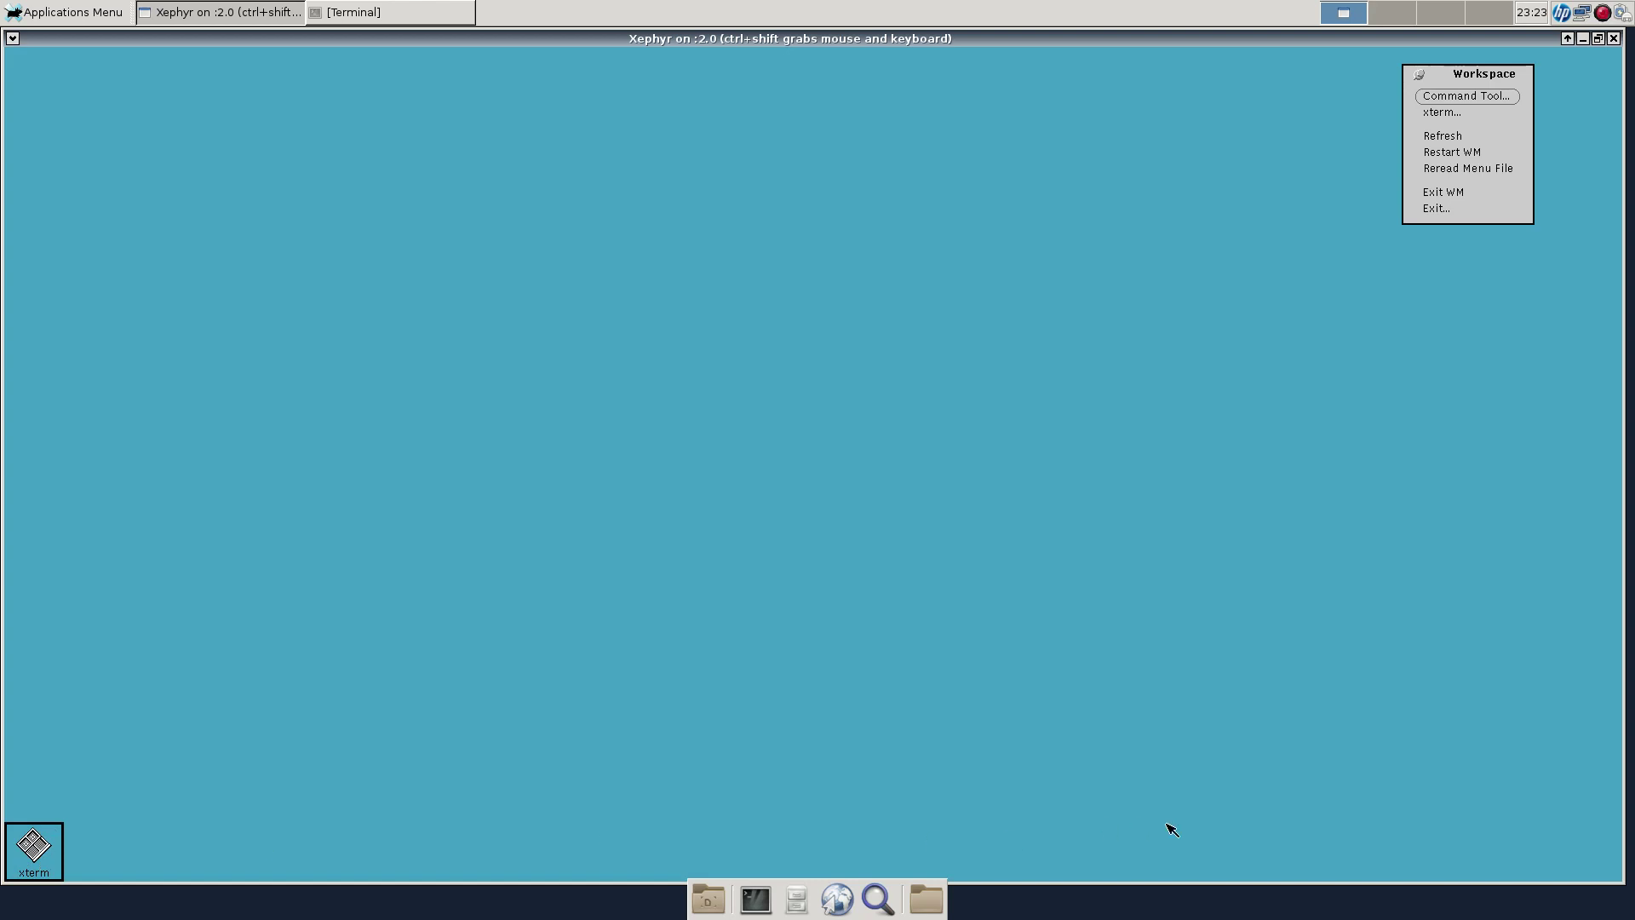
{"action": "double_click", "coordinate": [36, 852]}
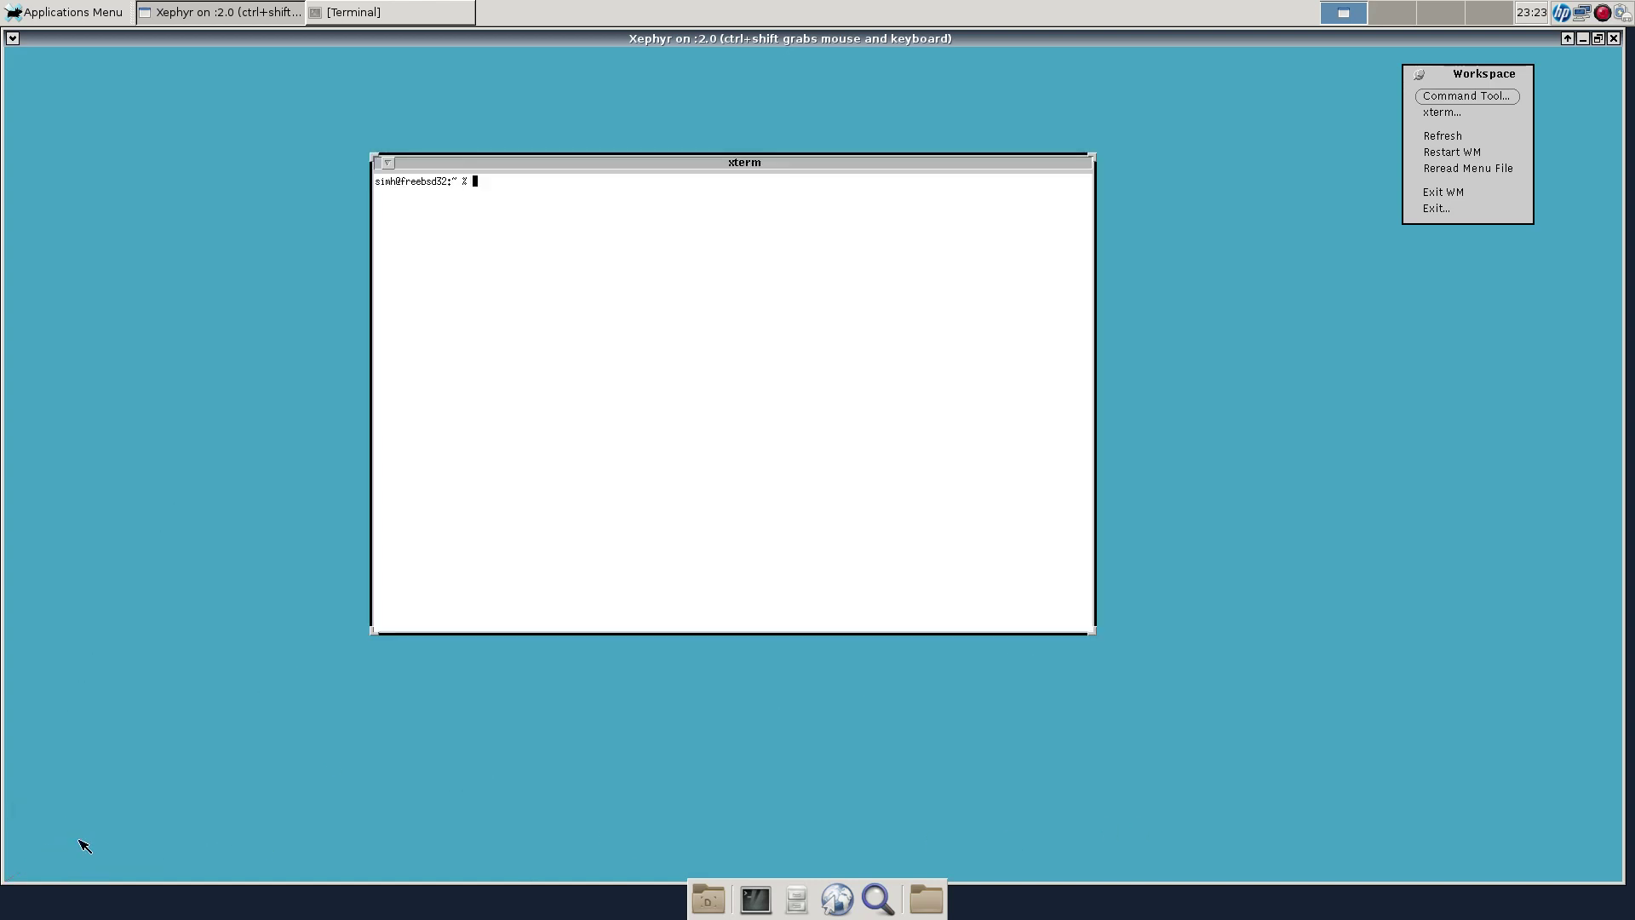
Move the xterm further left with its window menu's Move, then iconify and reopen it.
{"action": "left_click", "coordinate": [391, 166]}
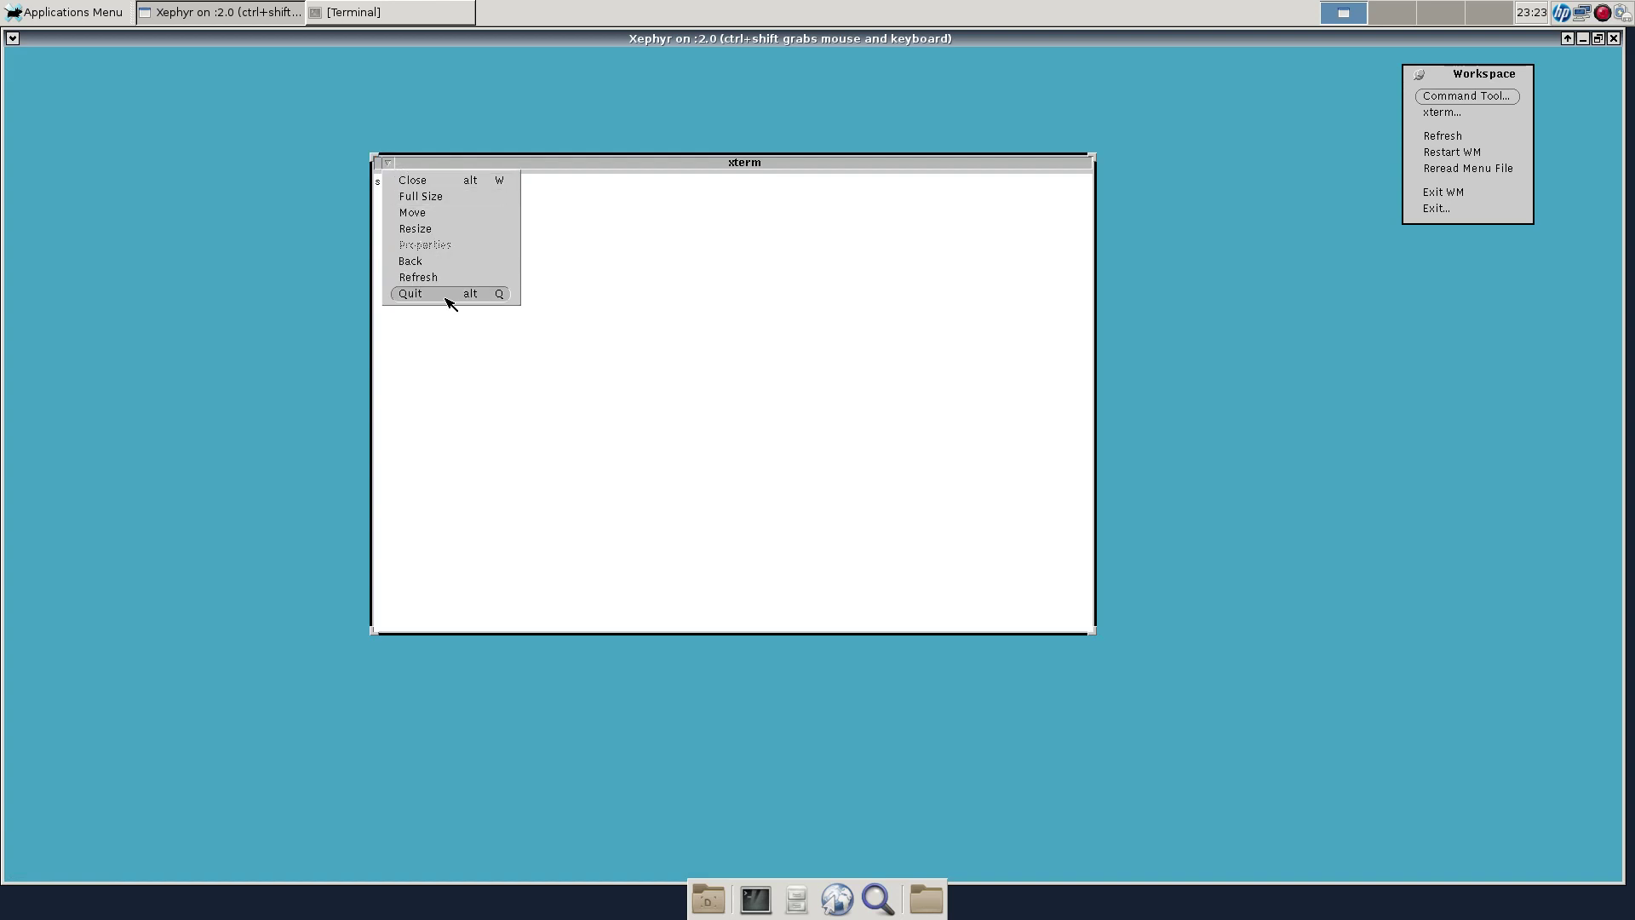
{"action": "left_click", "coordinate": [482, 219]}
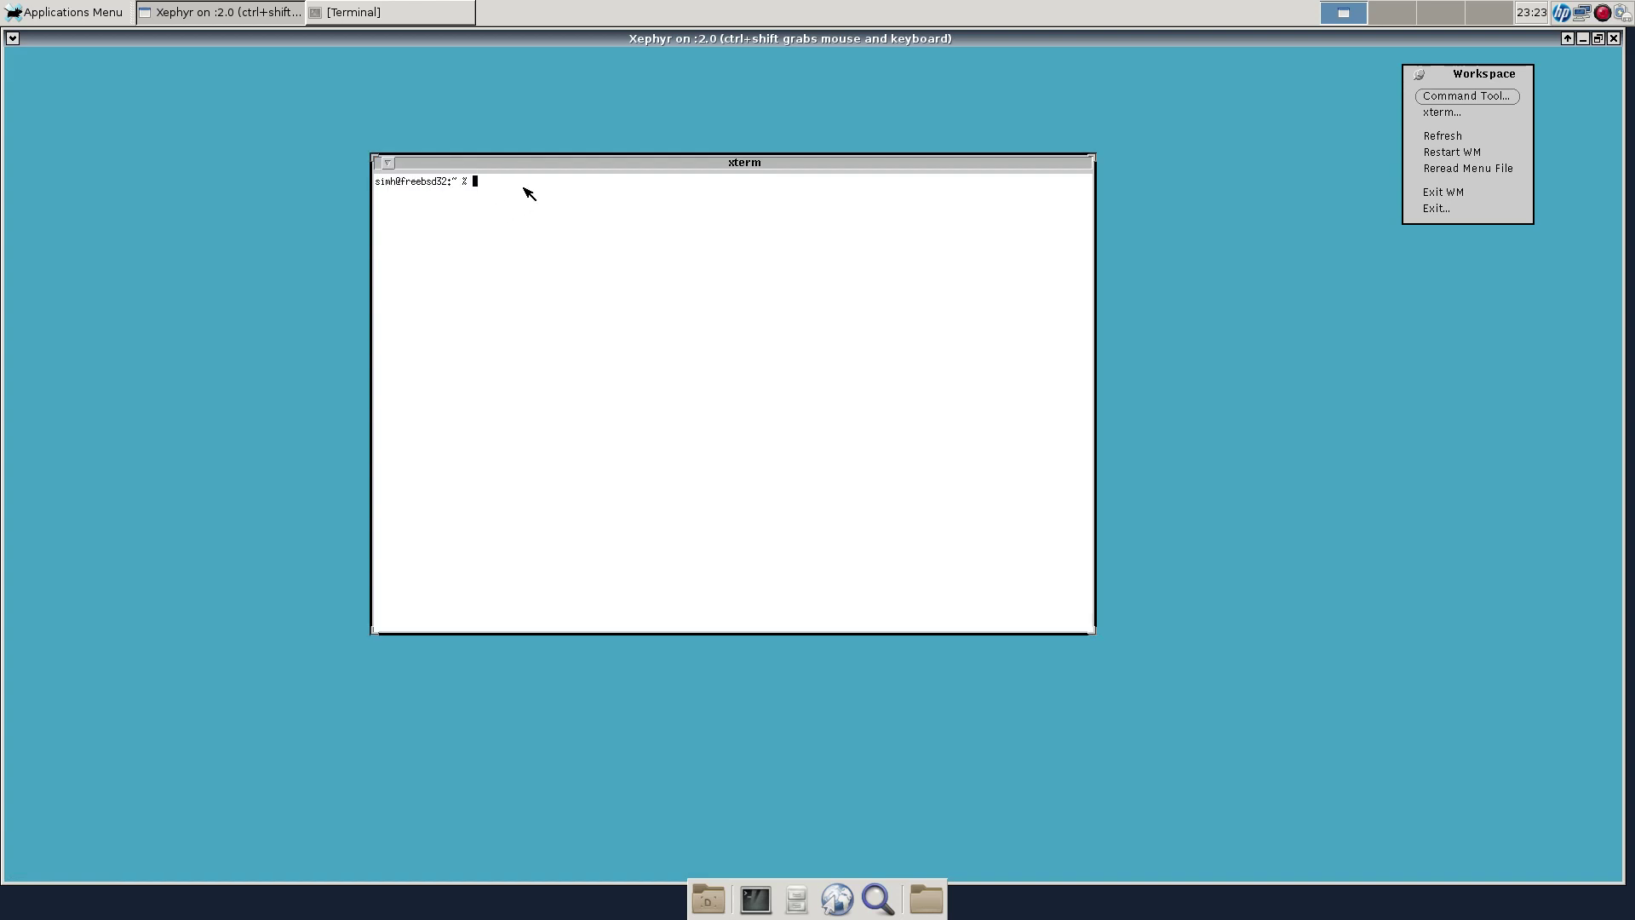
{"action": "left_click", "coordinate": [288, 153]}
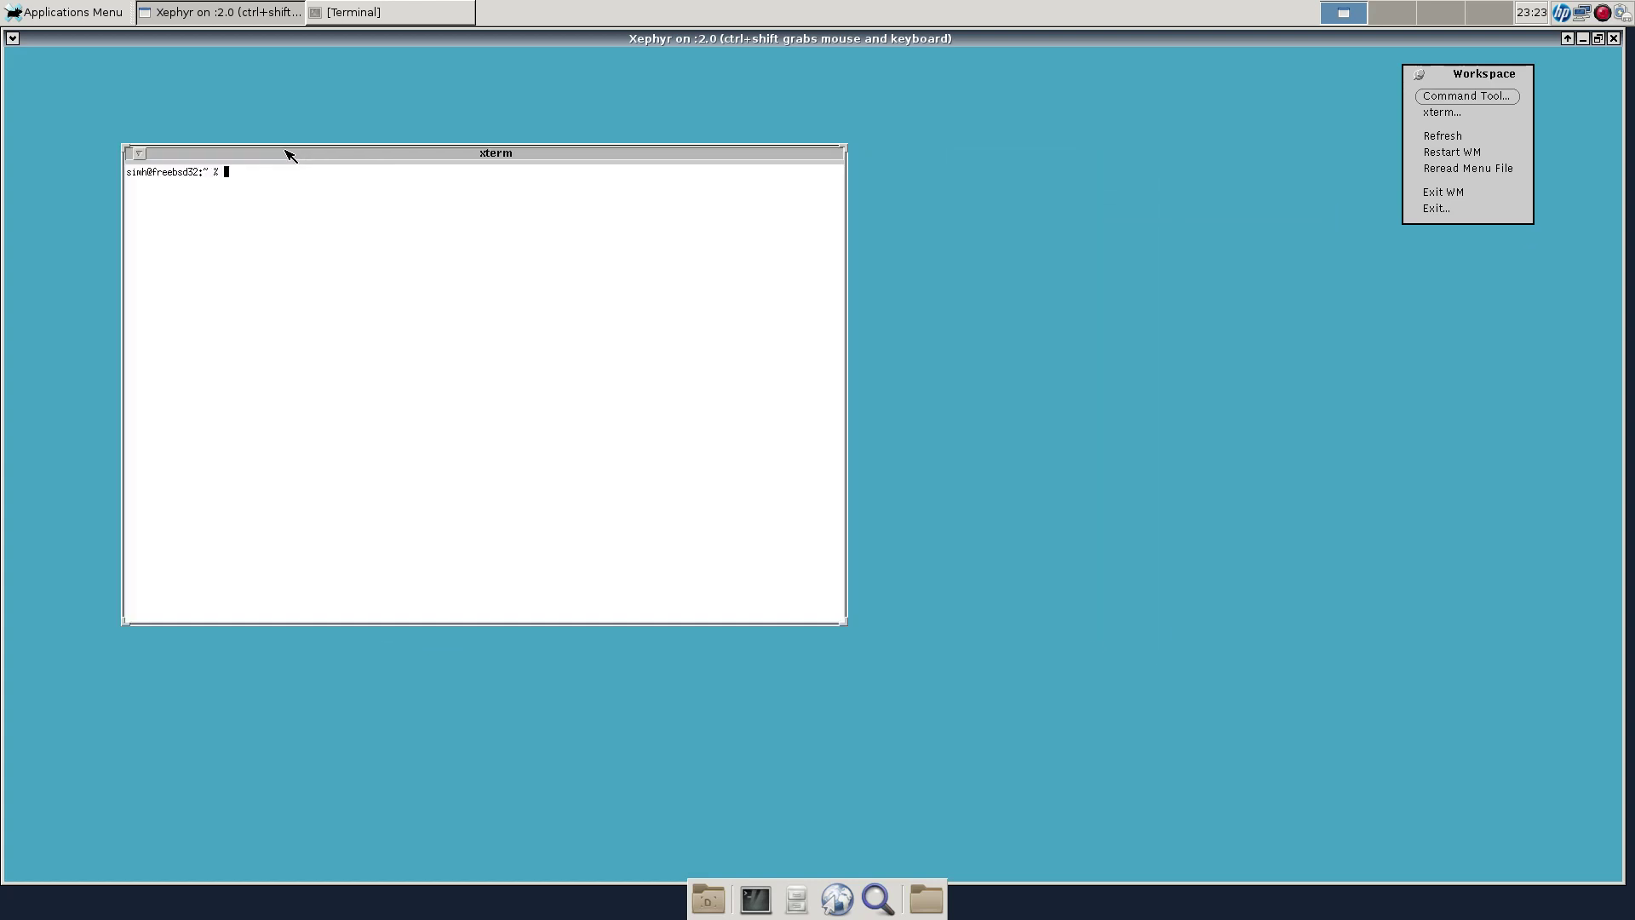
{"action": "left_click", "coordinate": [140, 154]}
{"action": "left_click", "coordinate": [162, 170]}
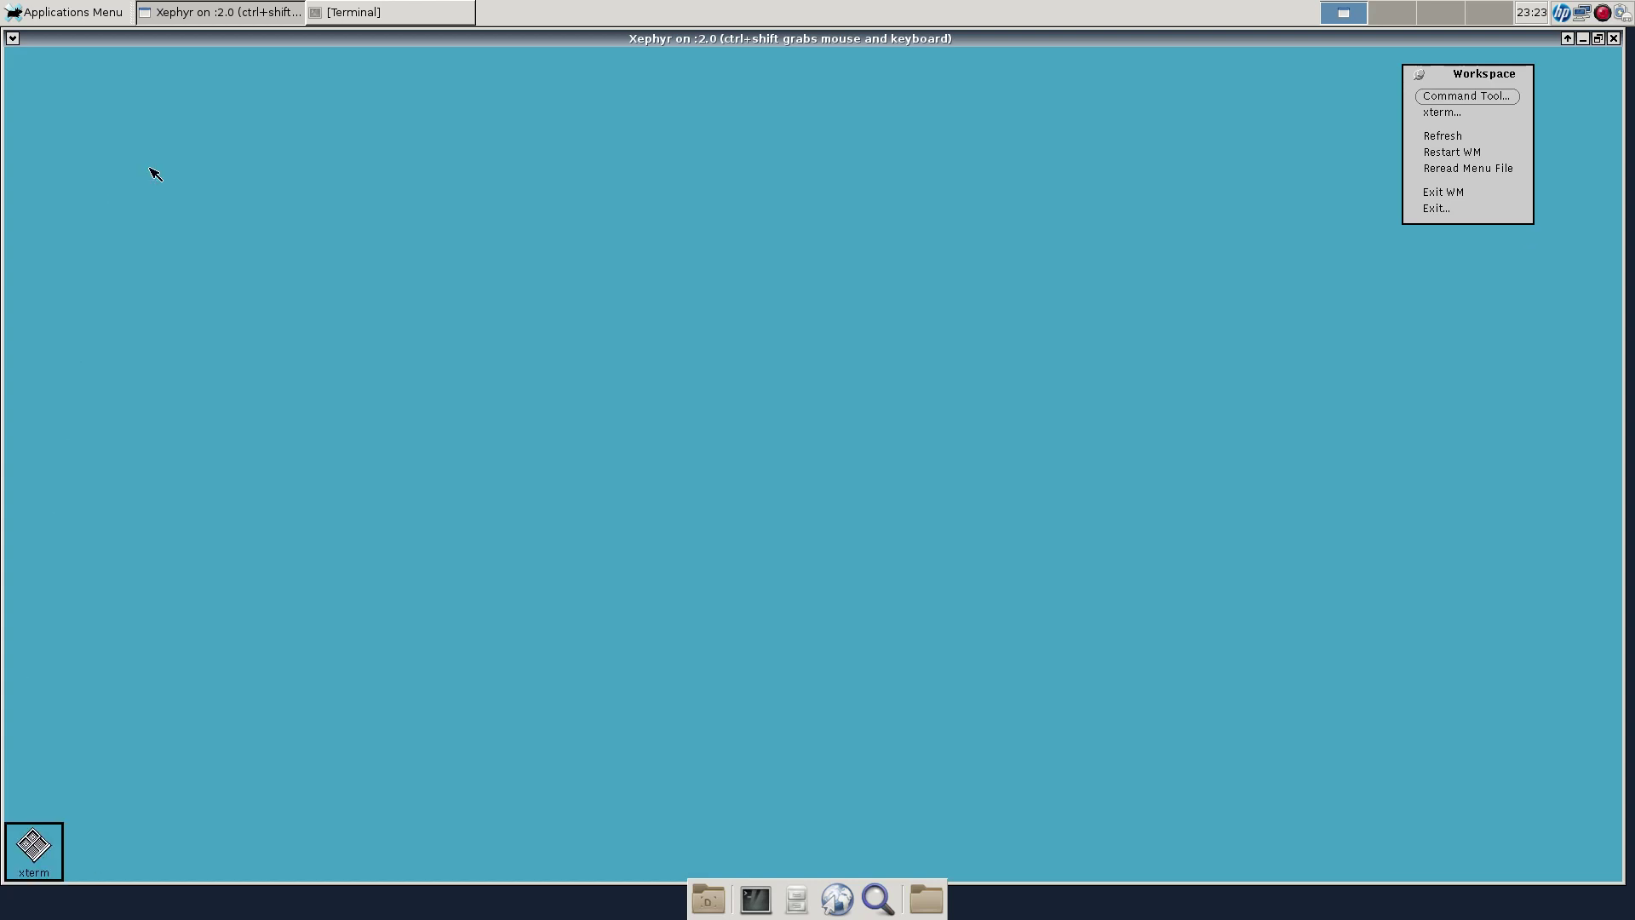
{"action": "double_click", "coordinate": [34, 864]}
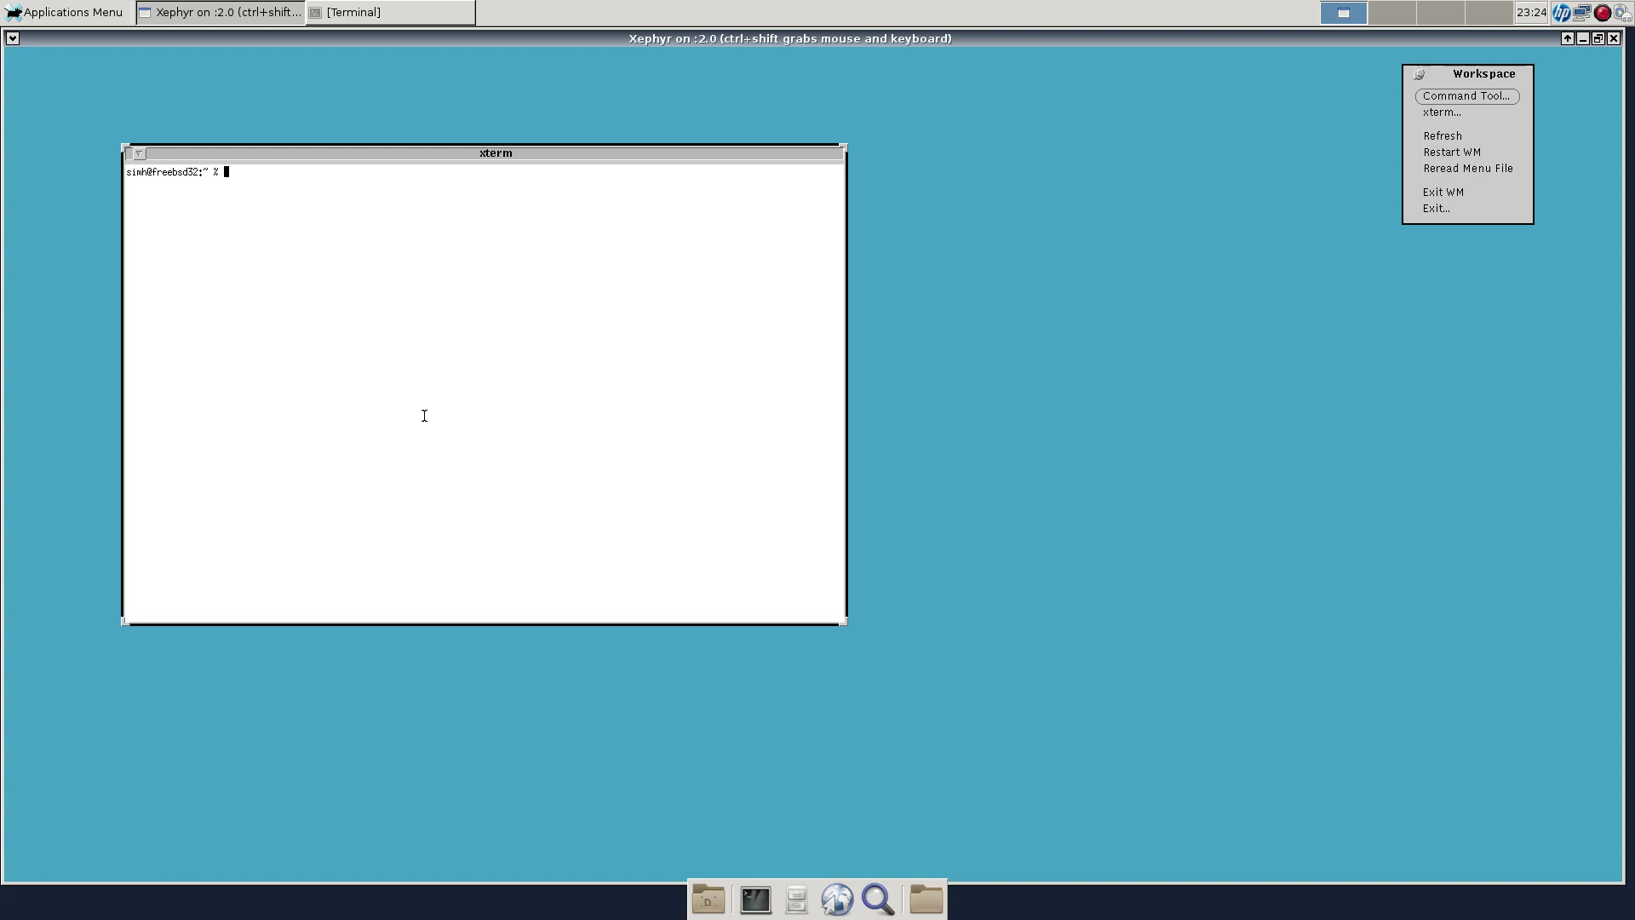
Run 'props &' from the xterm and place Workspace Properties toward the upper right.
{"action": "type", "text": "props &"}
{"action": "key", "text": "Return"}
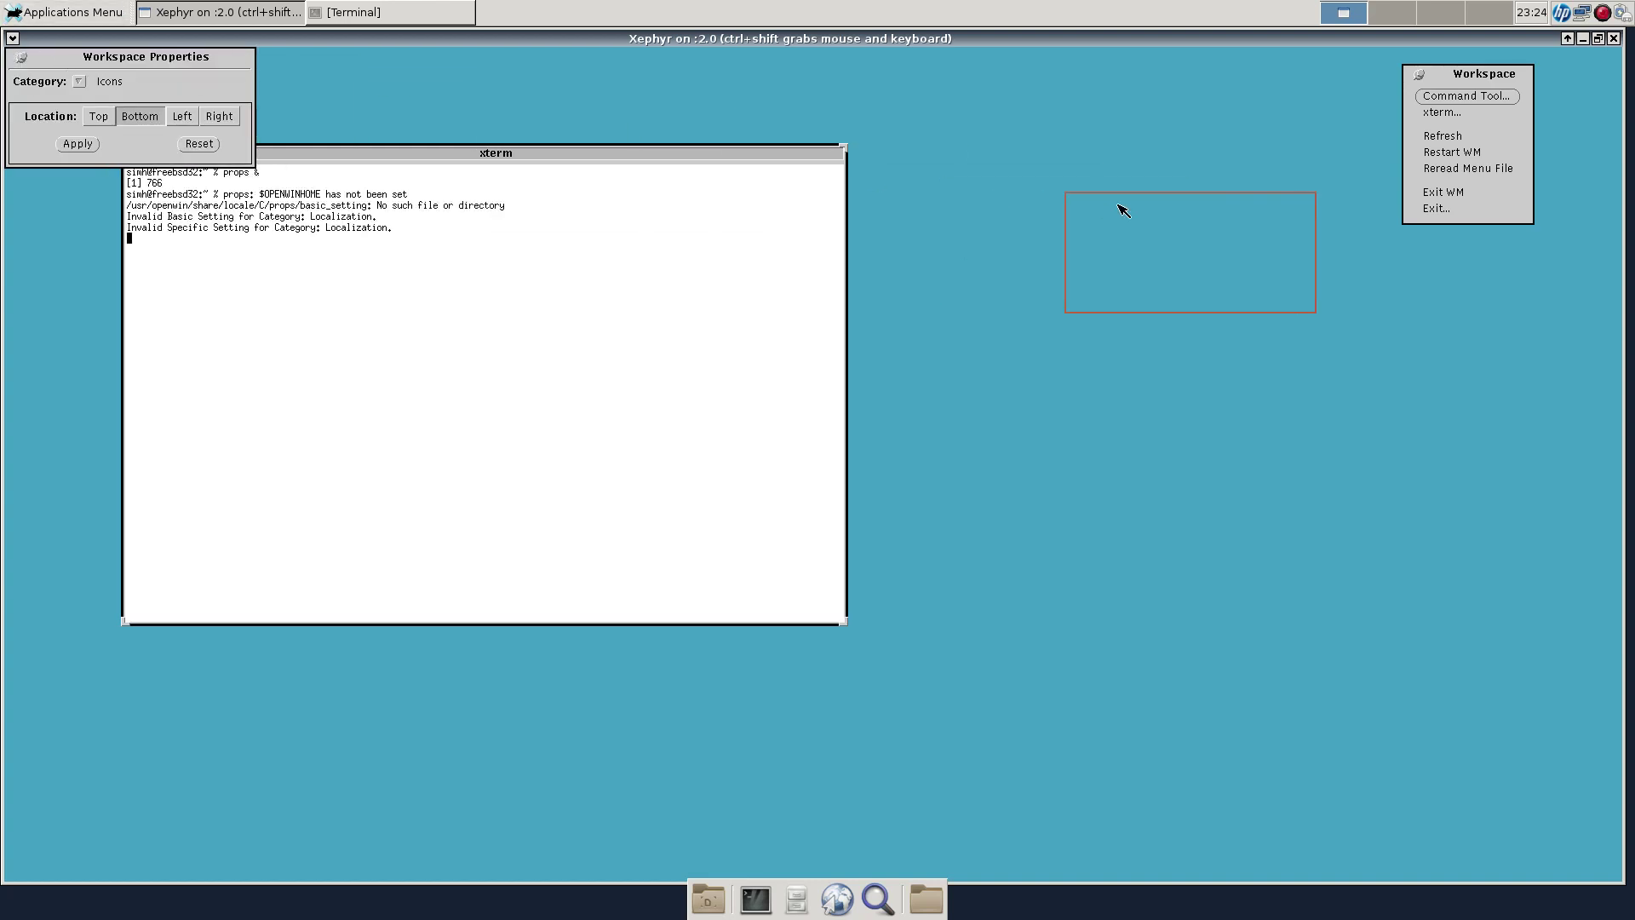
{"action": "left_click_drag", "start_coordinate": [1123, 210], "coordinate": [1219, 77]}
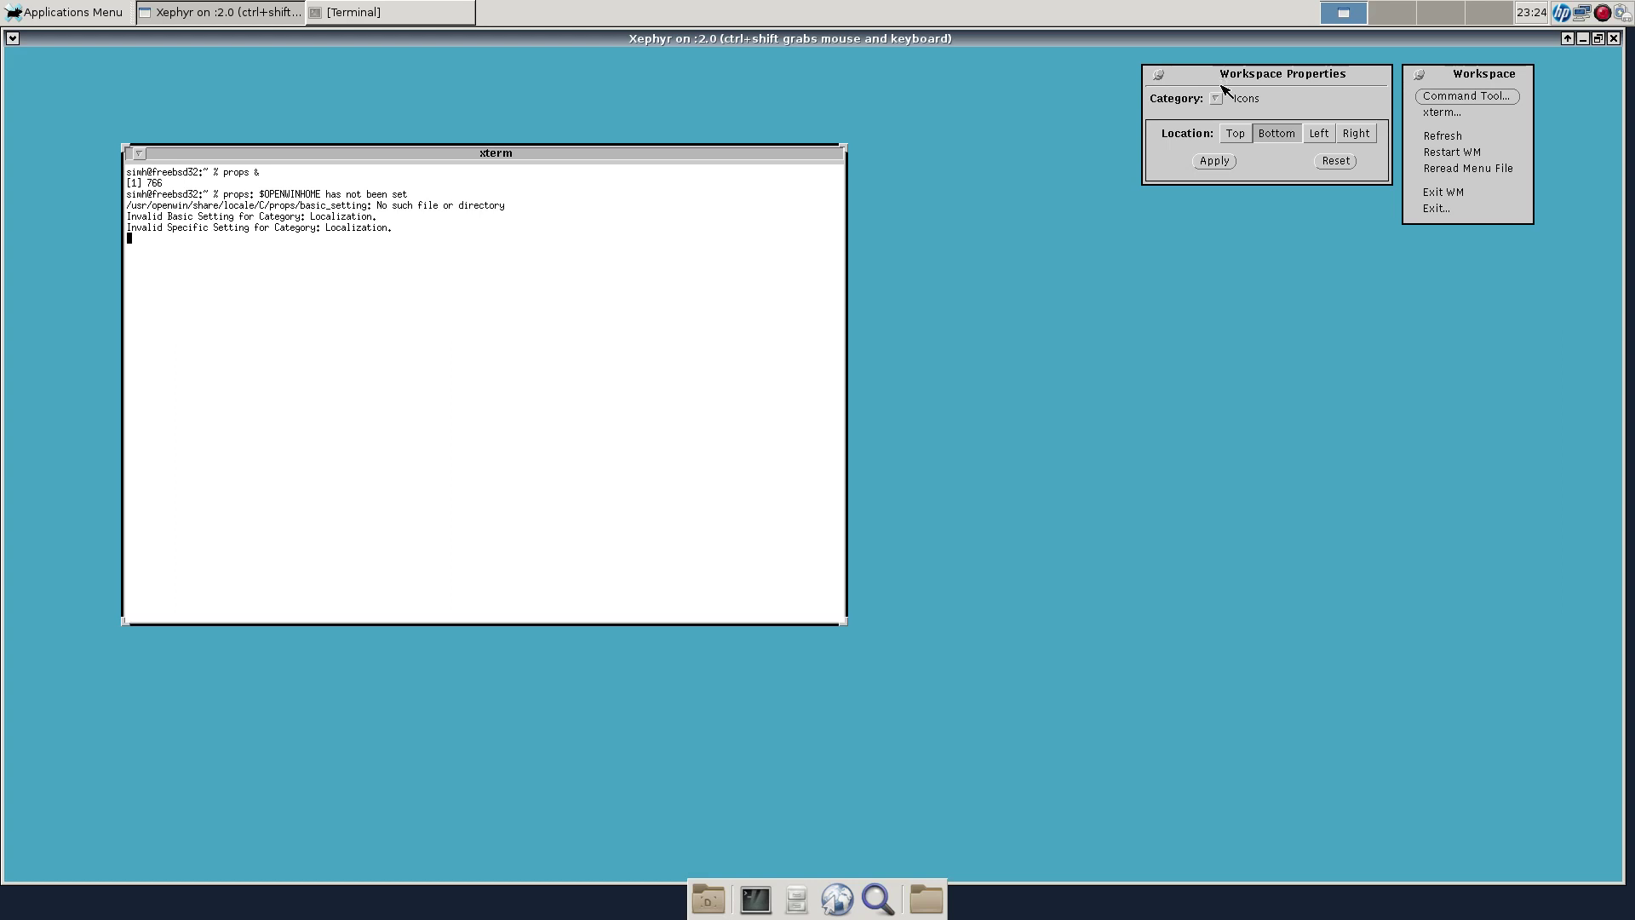
Set the icon Location to Left, apply it, and confirm modifying ~/.Xdefaults.
{"action": "left_click", "coordinate": [1318, 134]}
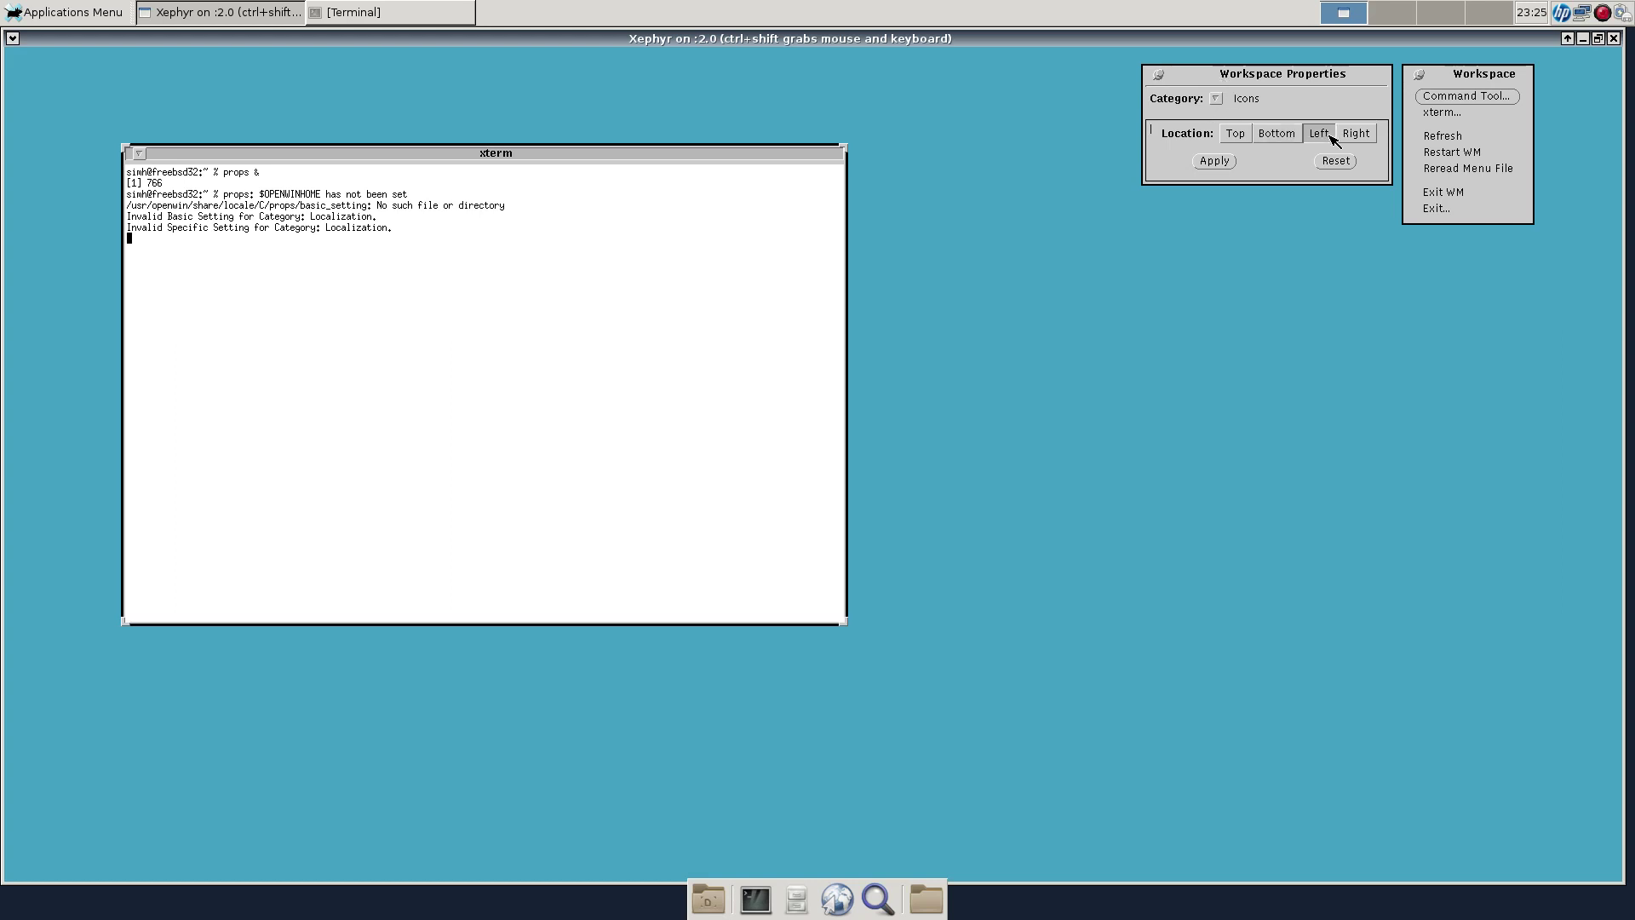
{"action": "left_click", "coordinate": [1214, 162]}
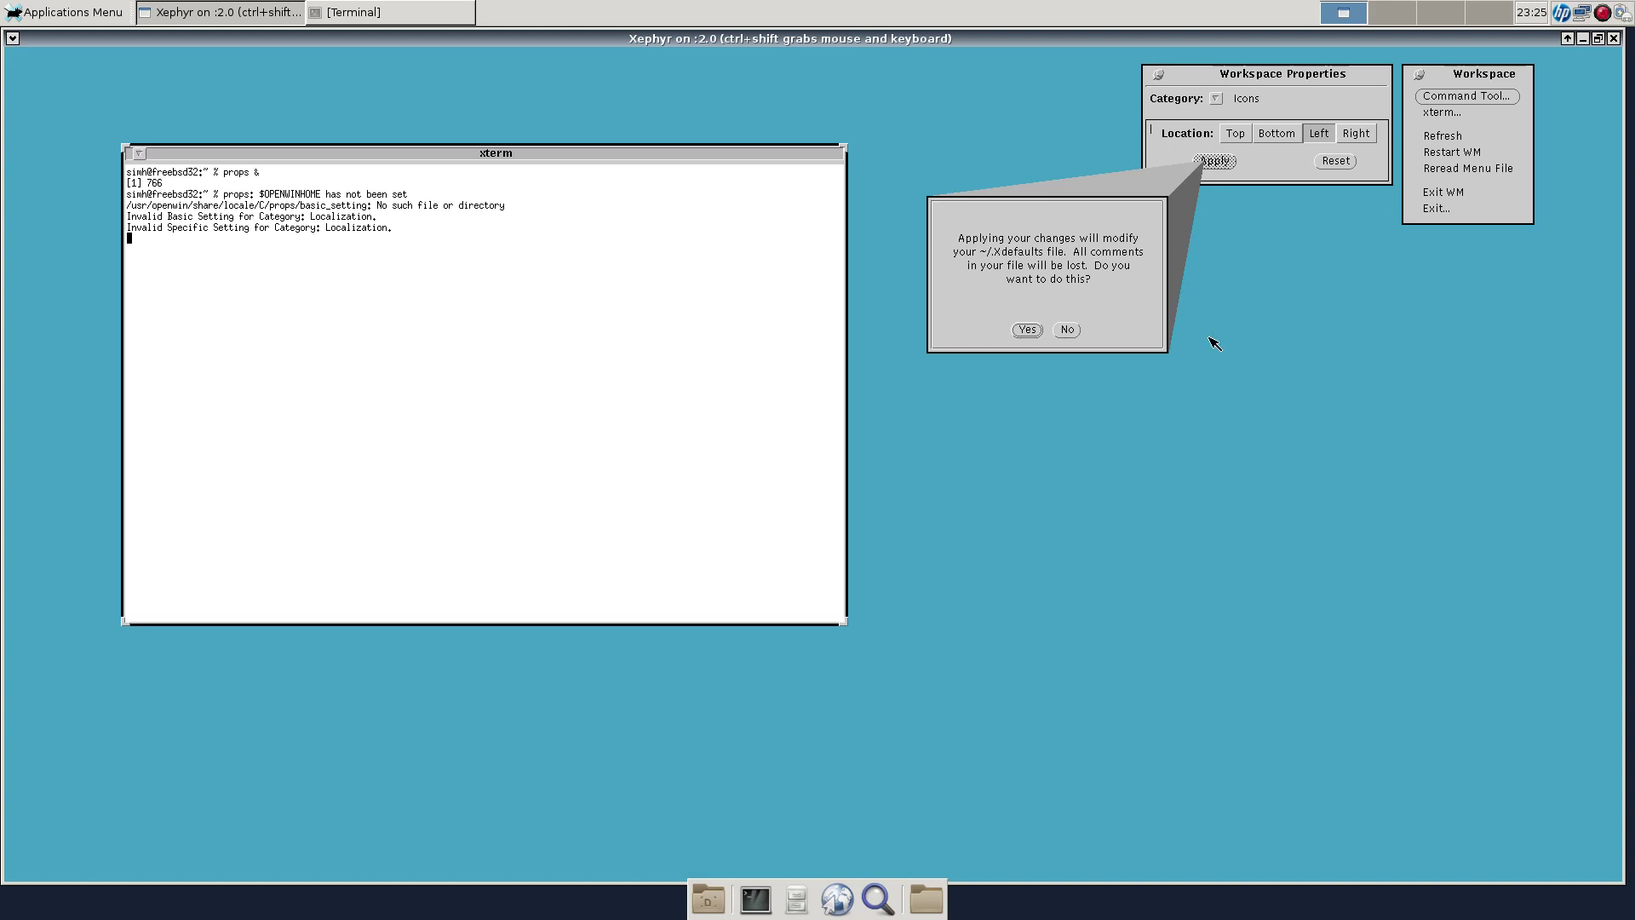
{"action": "left_click", "coordinate": [1028, 330]}
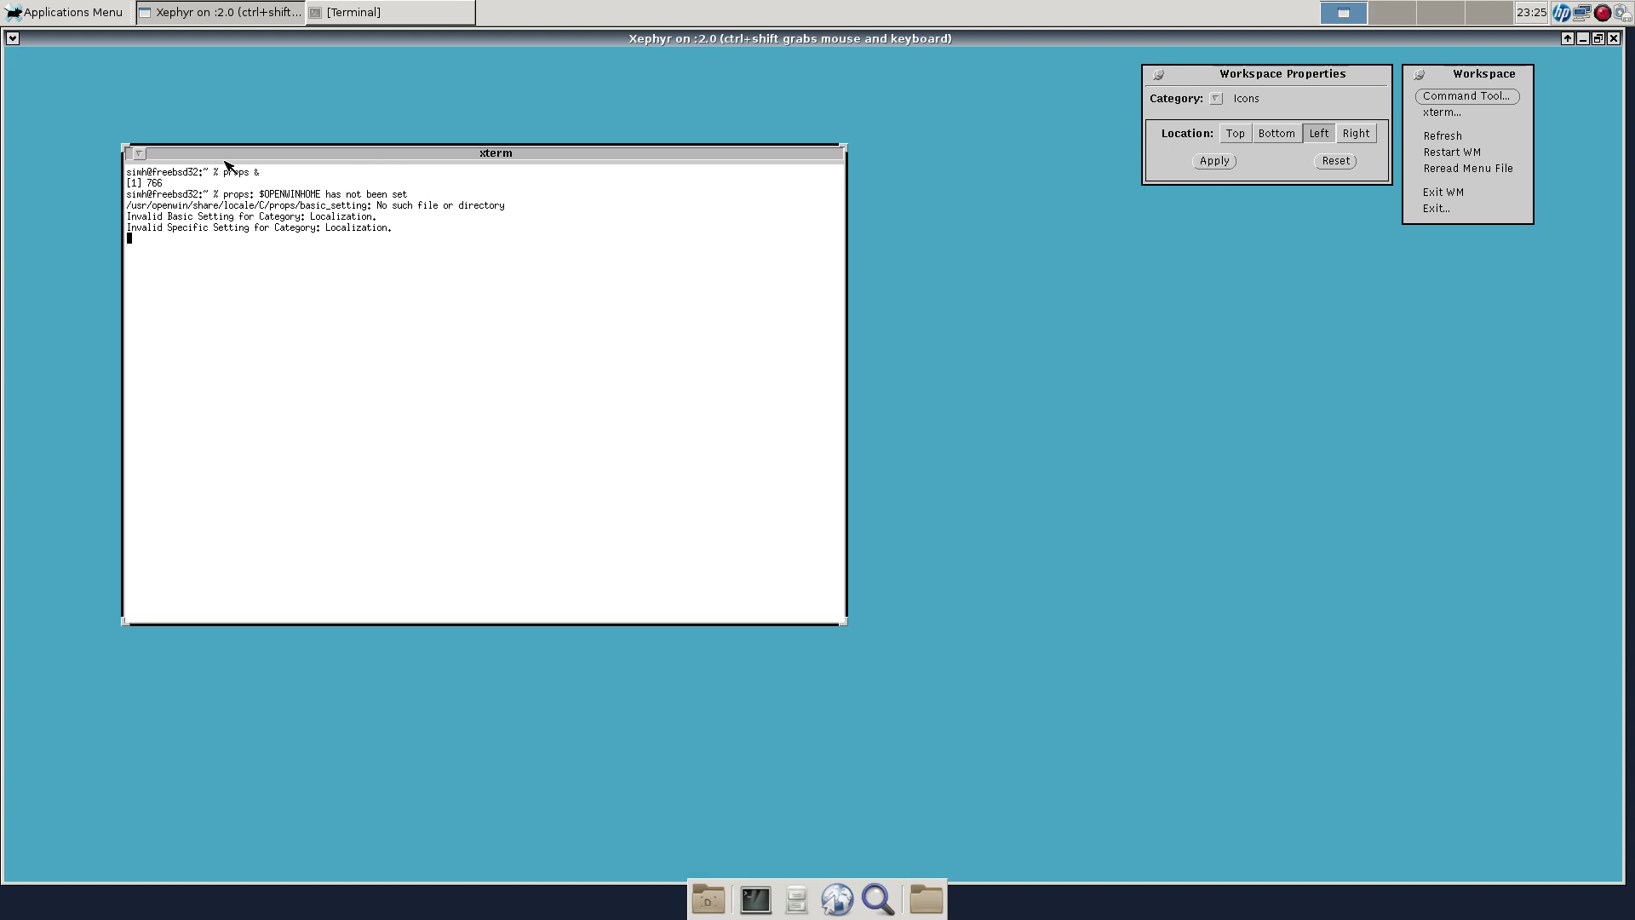
Iconify and reopen the xterm, then show the Menus category and move Properties left.
{"action": "left_click", "coordinate": [141, 154]}
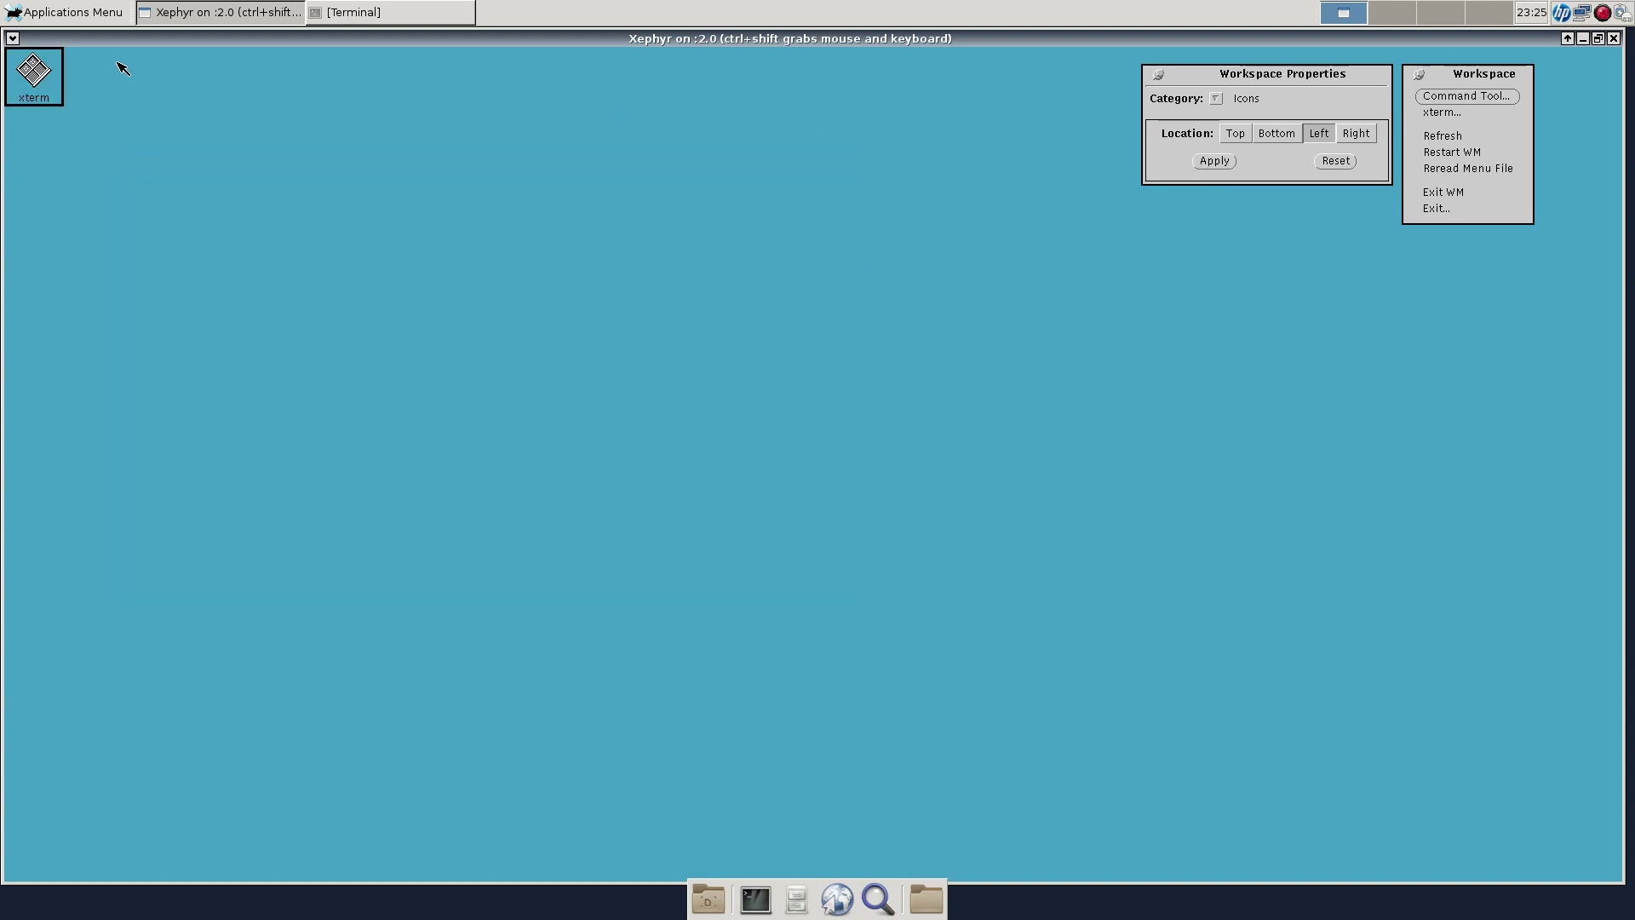
{"action": "double_click", "coordinate": [29, 64]}
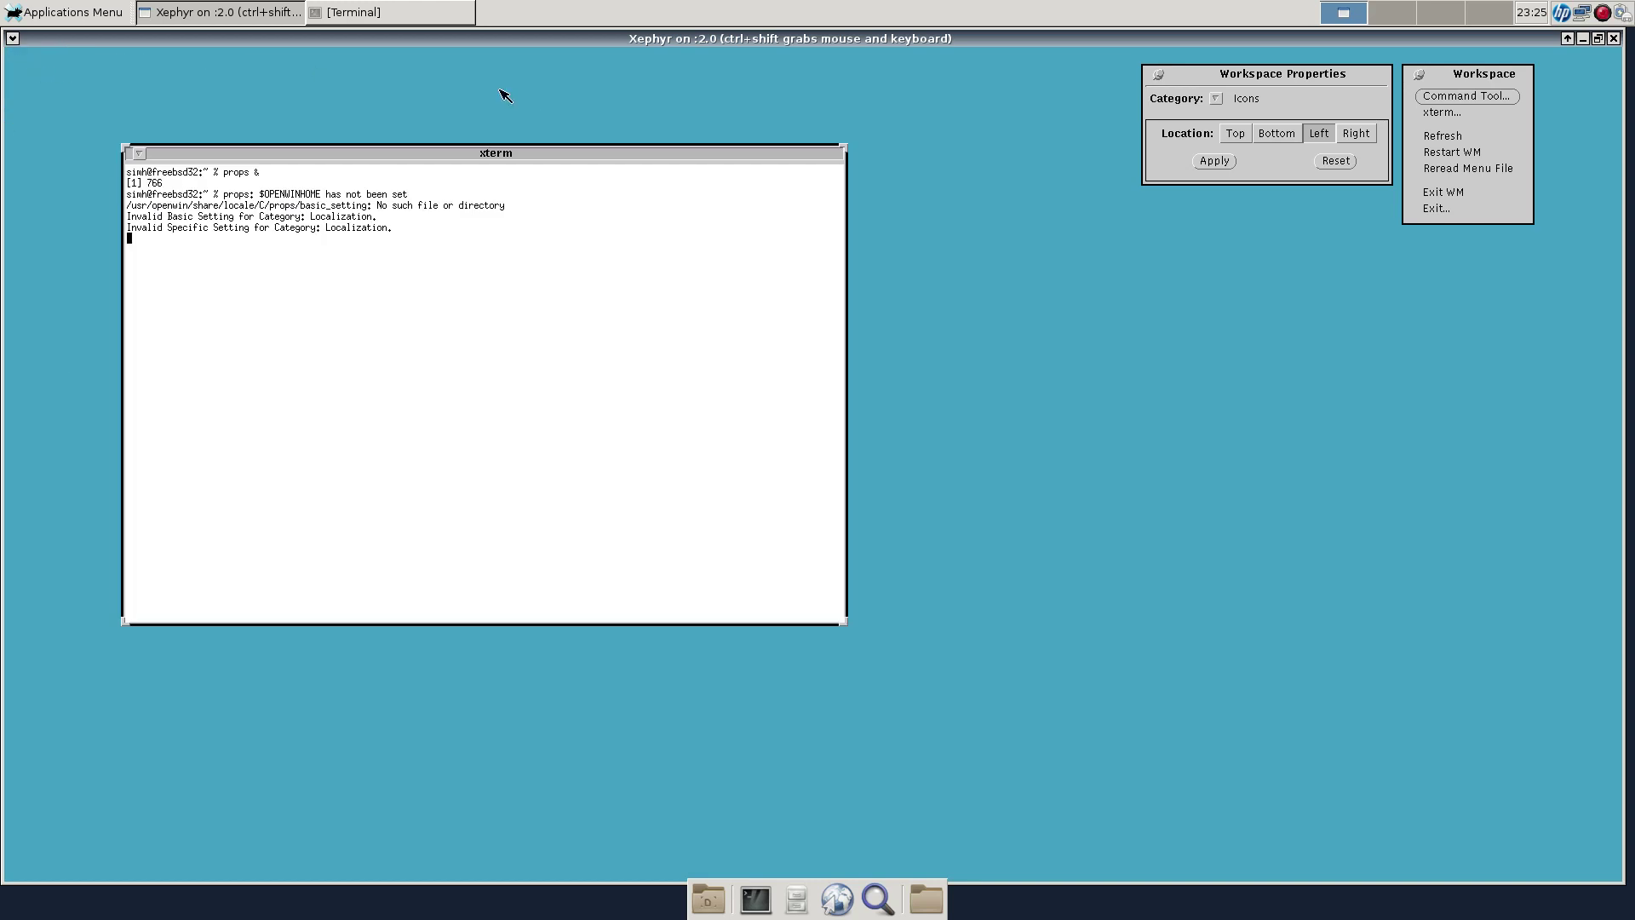
{"action": "left_click", "coordinate": [1216, 99]}
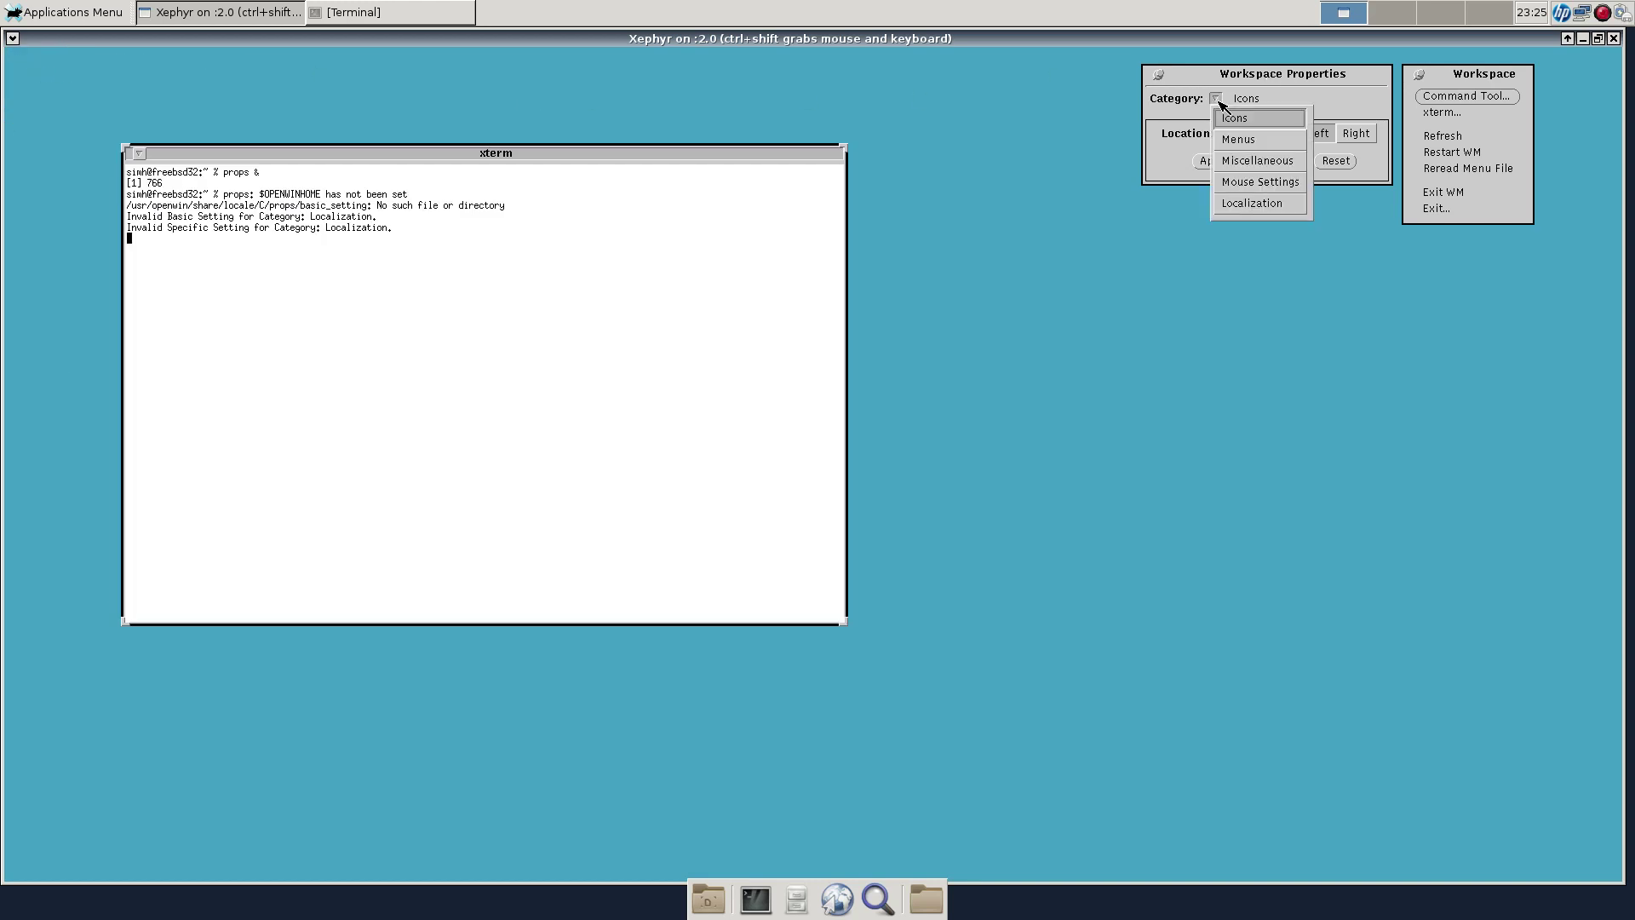
{"action": "left_click", "coordinate": [1241, 138]}
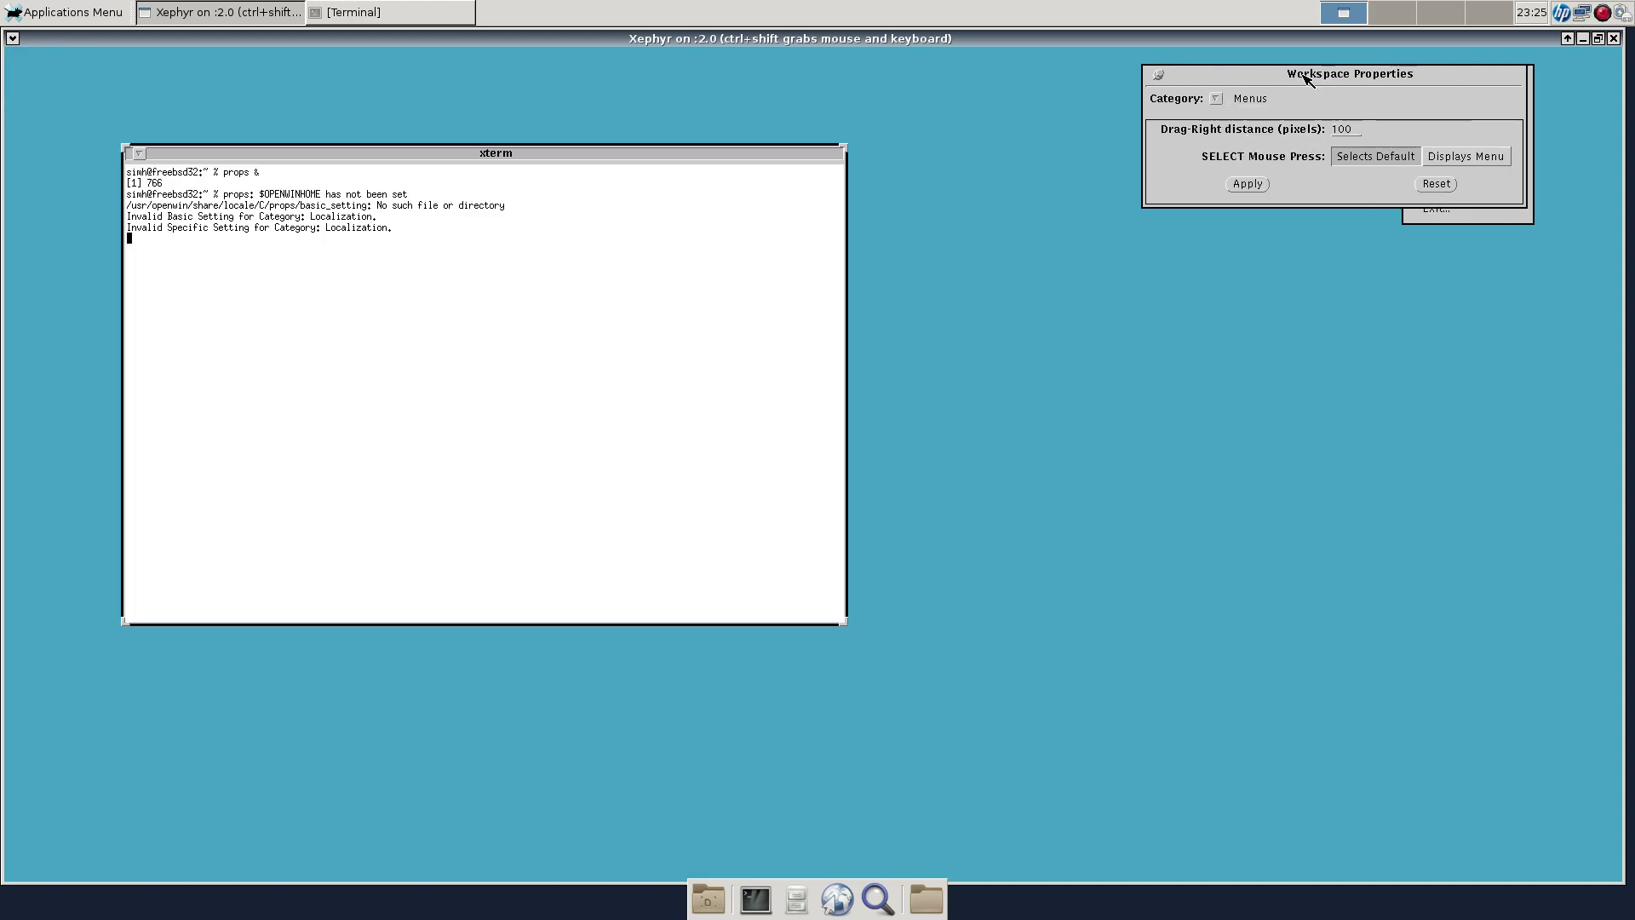
{"action": "left_click_drag", "start_coordinate": [1309, 78], "coordinate": [1165, 81]}
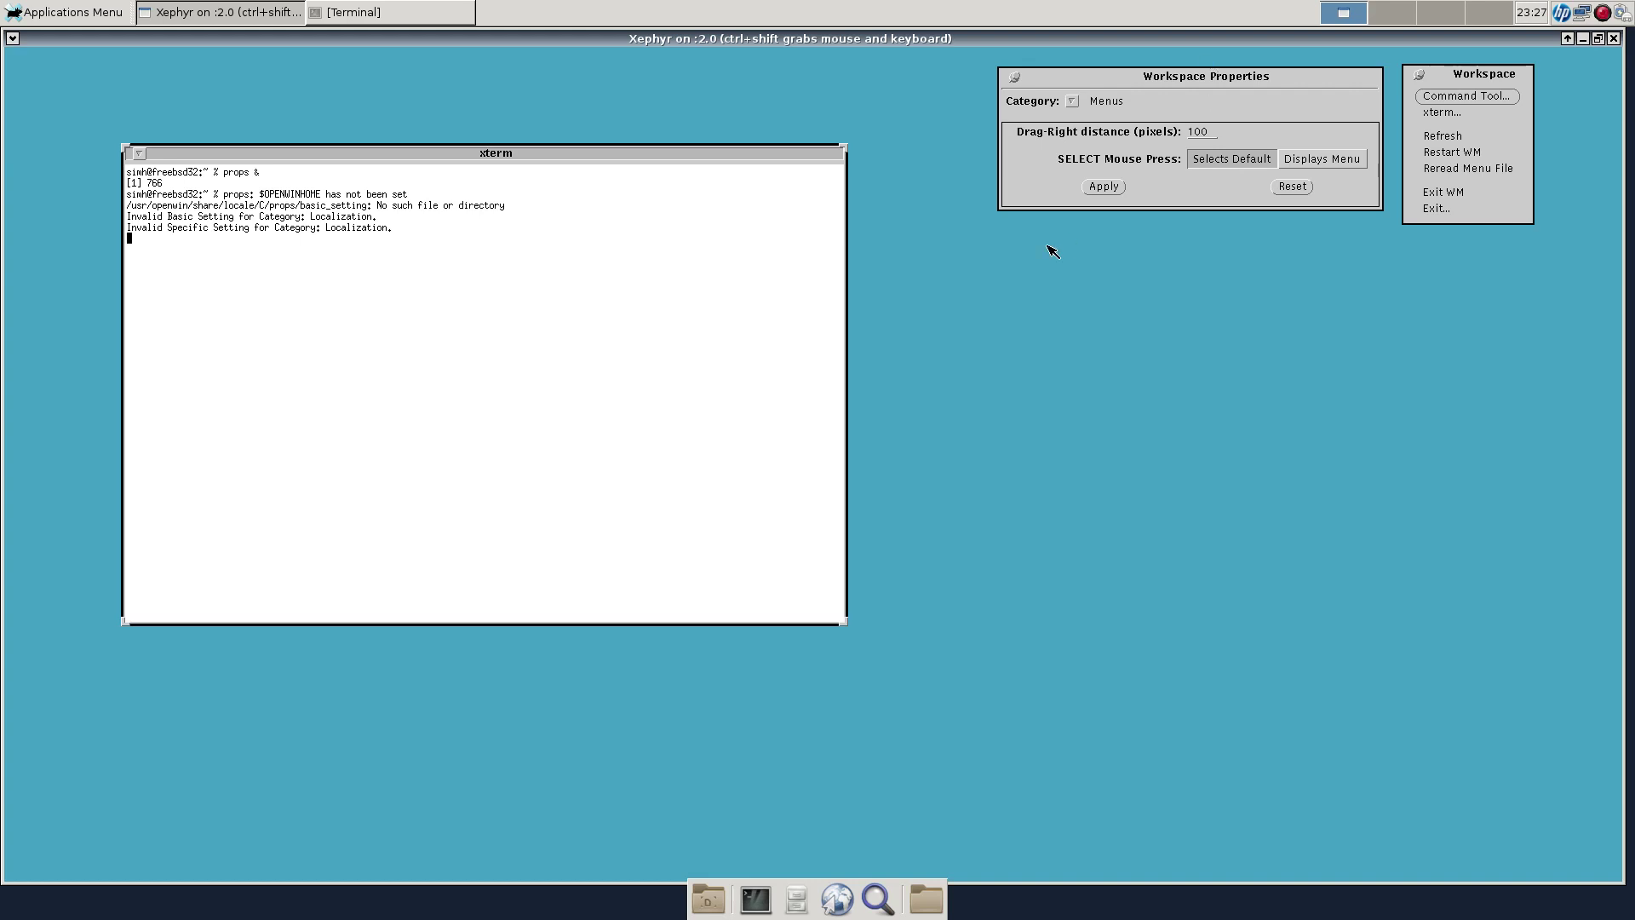
Switch Properties to Icons, then Mouse Settings, then Icons again; move the Workspace menu left.
{"action": "left_click", "coordinate": [1077, 103]}
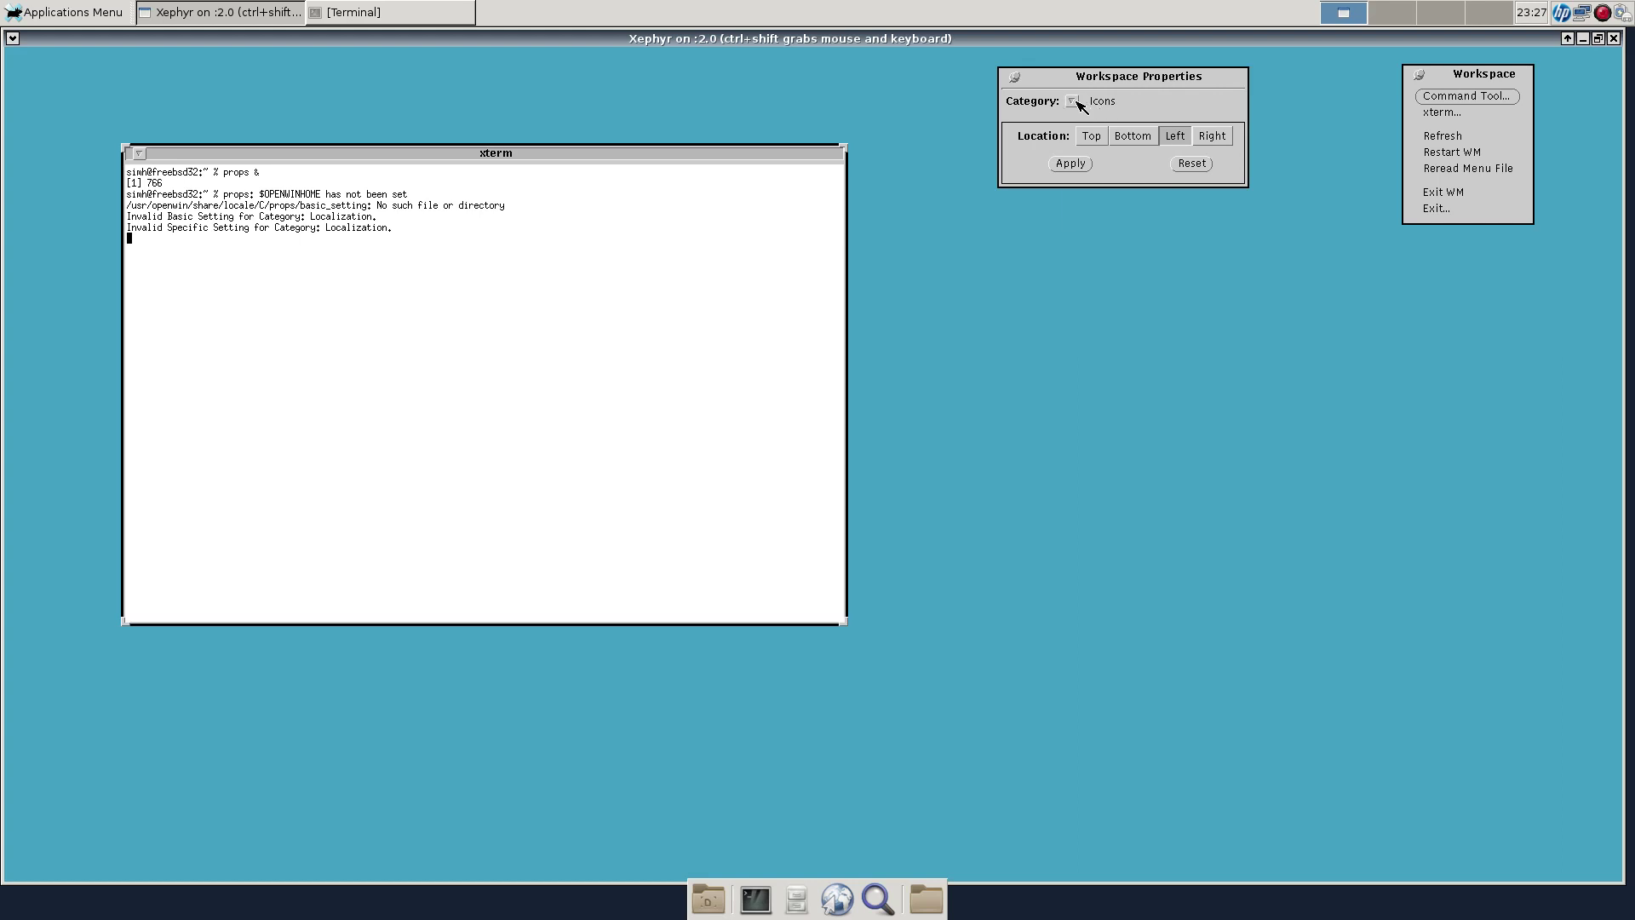
{"action": "left_click", "coordinate": [1076, 103]}
{"action": "left_click", "coordinate": [1111, 183]}
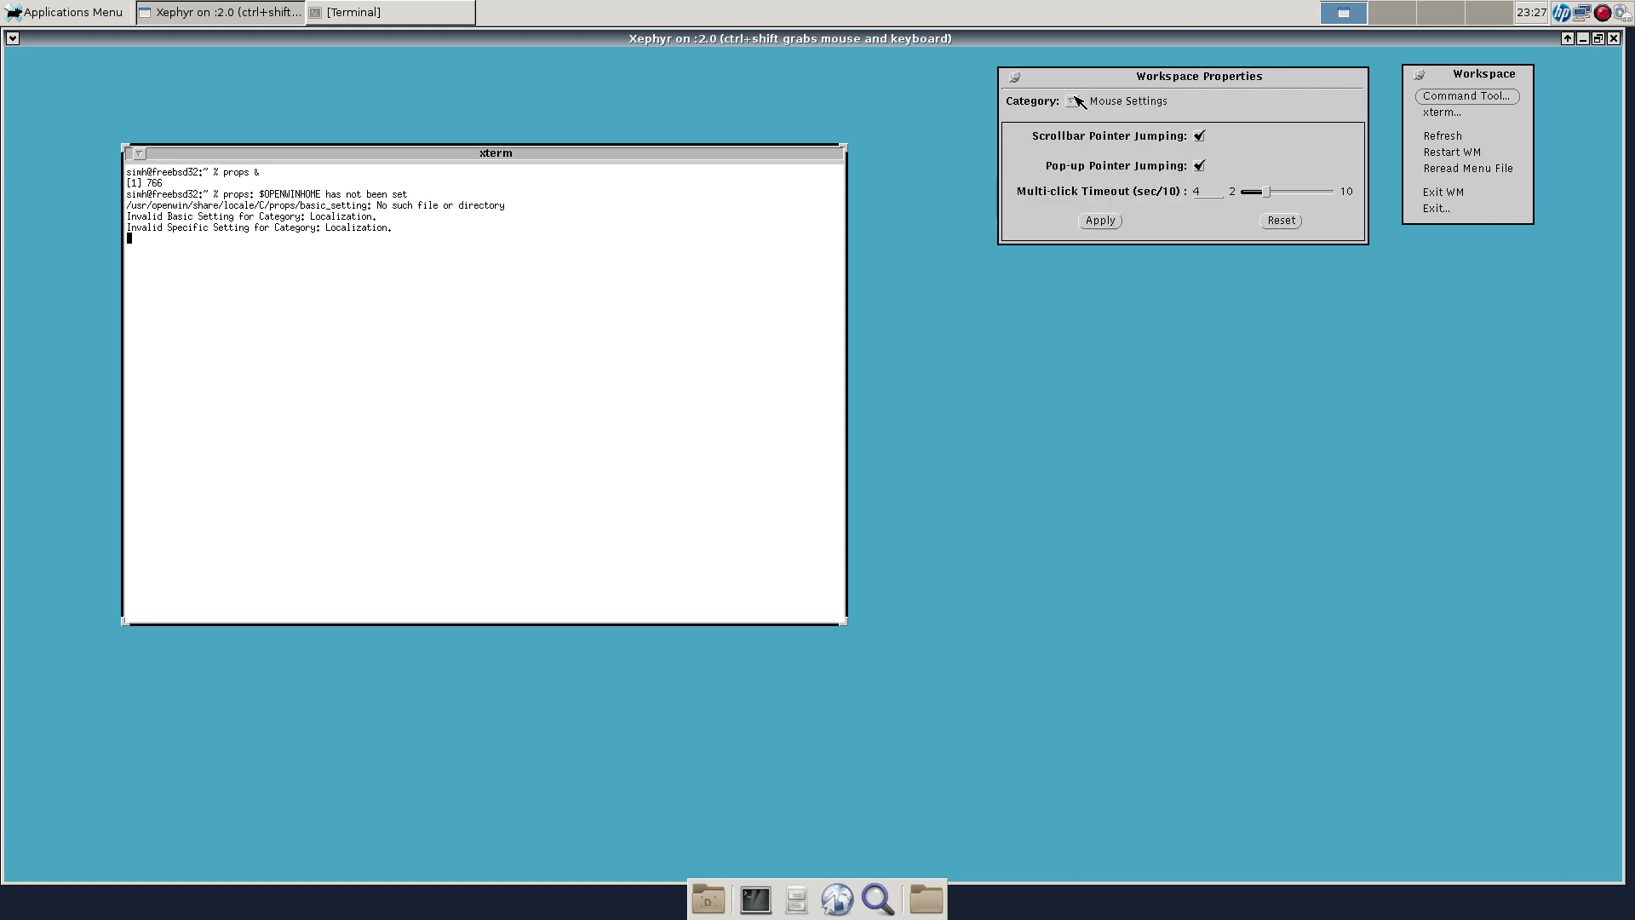
{"action": "left_click", "coordinate": [1073, 99]}
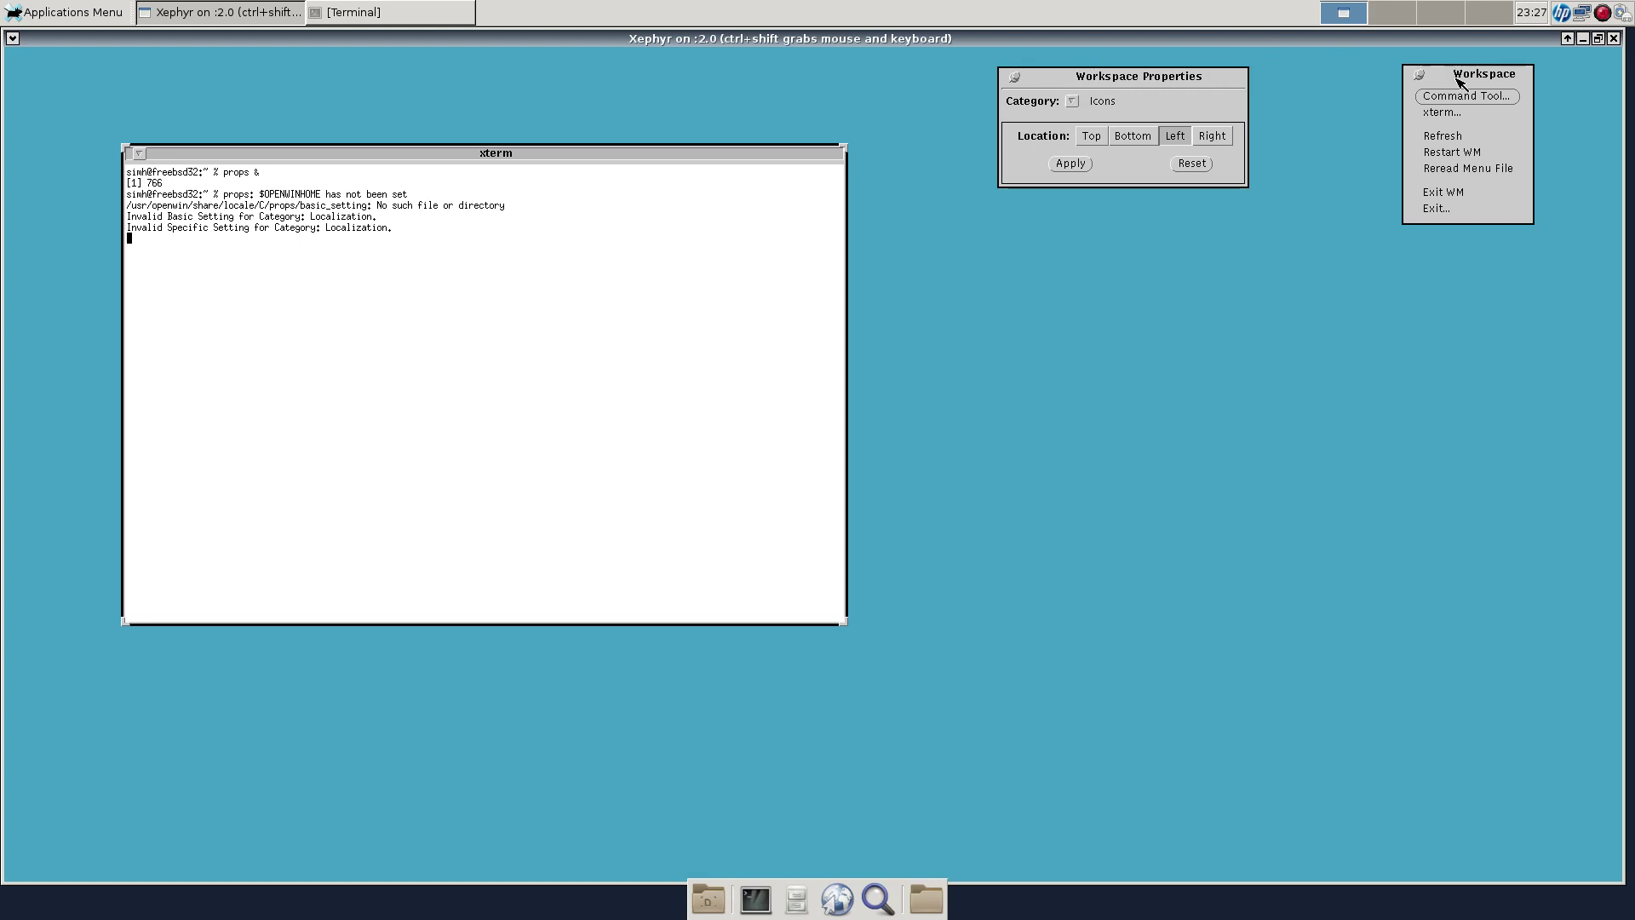
{"action": "left_click_drag", "start_coordinate": [1459, 83], "coordinate": [1333, 78]}
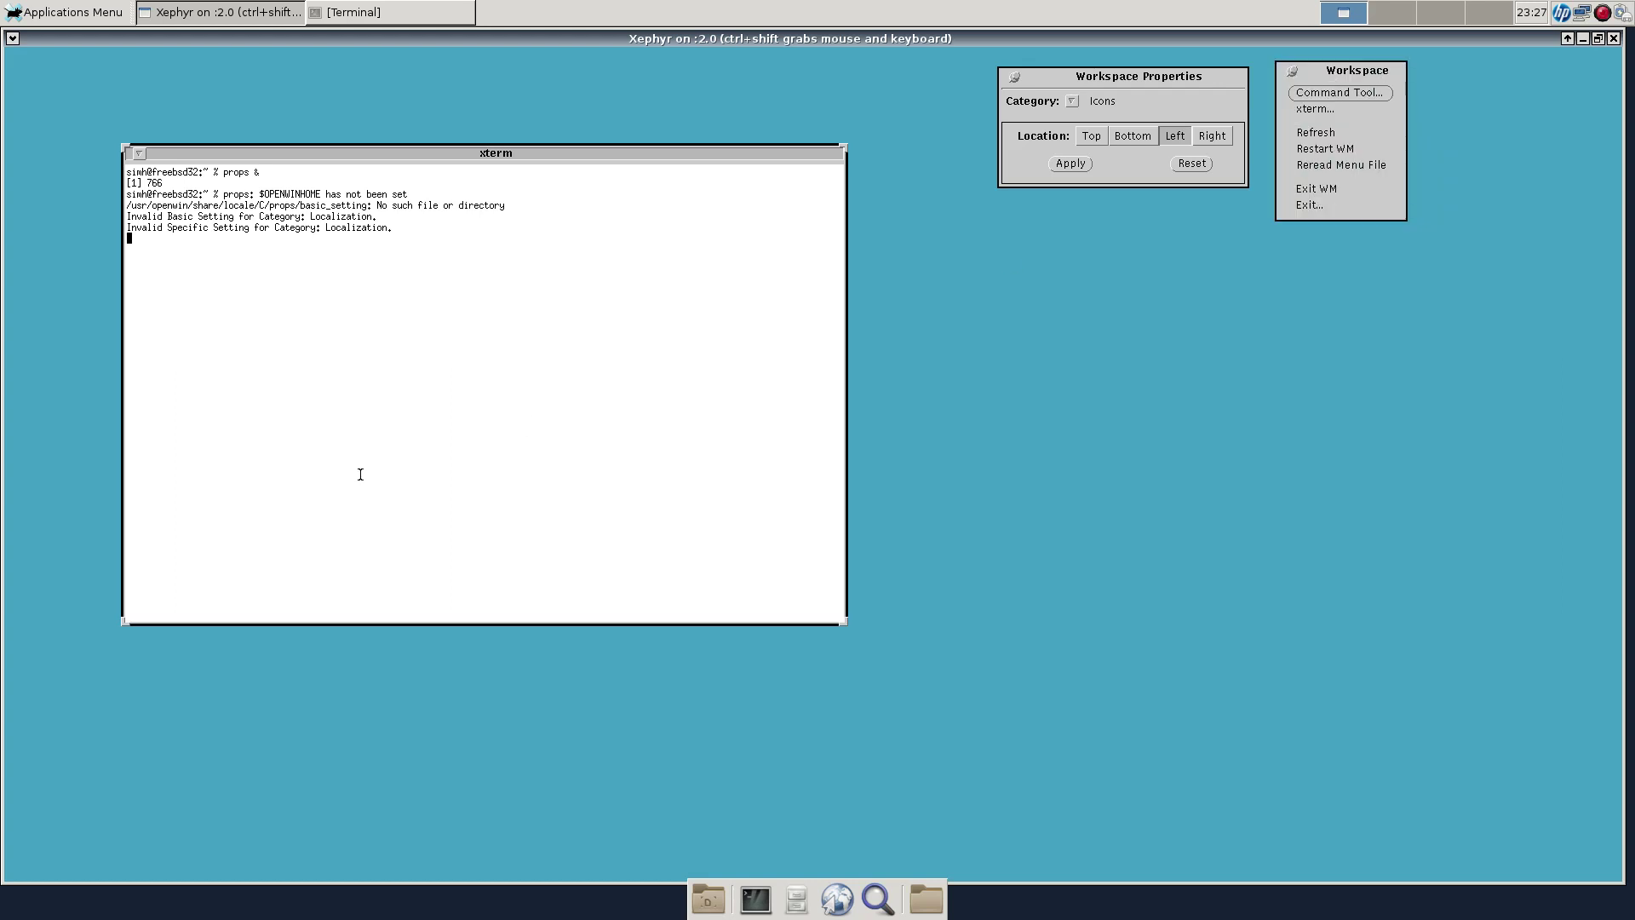
Run 'clock &' from the xterm and place the clock beside the Workspace menu.
{"action": "key", "text": "Return"}
{"action": "type", "text": "clock &"}
{"action": "key", "text": "Return"}
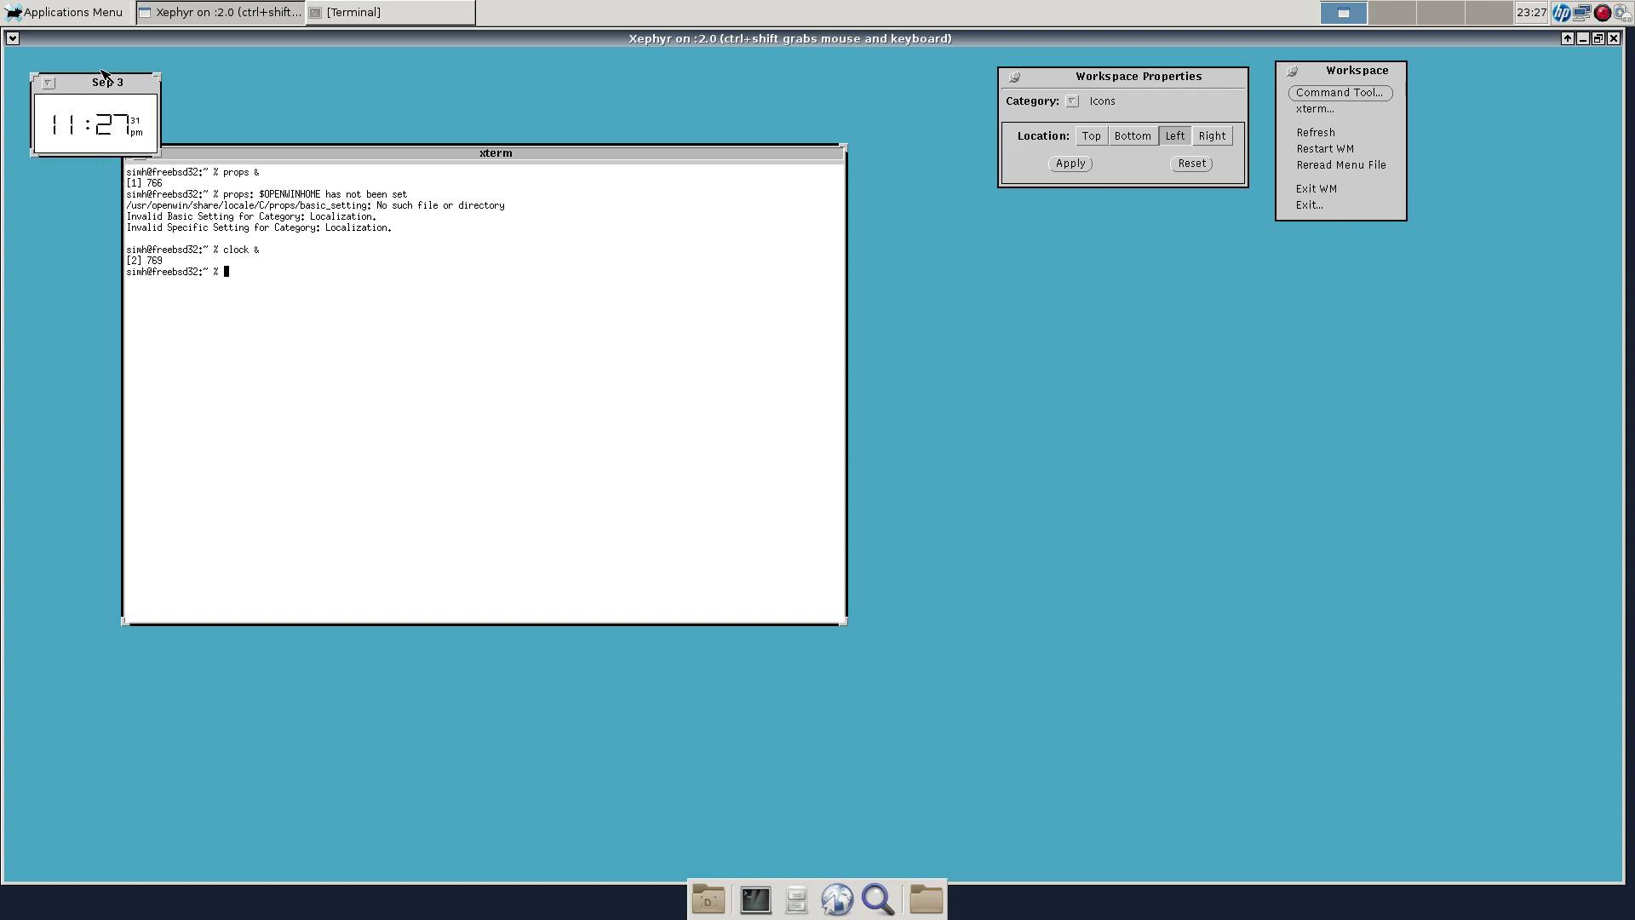
{"action": "left_click_drag", "start_coordinate": [99, 84], "coordinate": [1503, 237]}
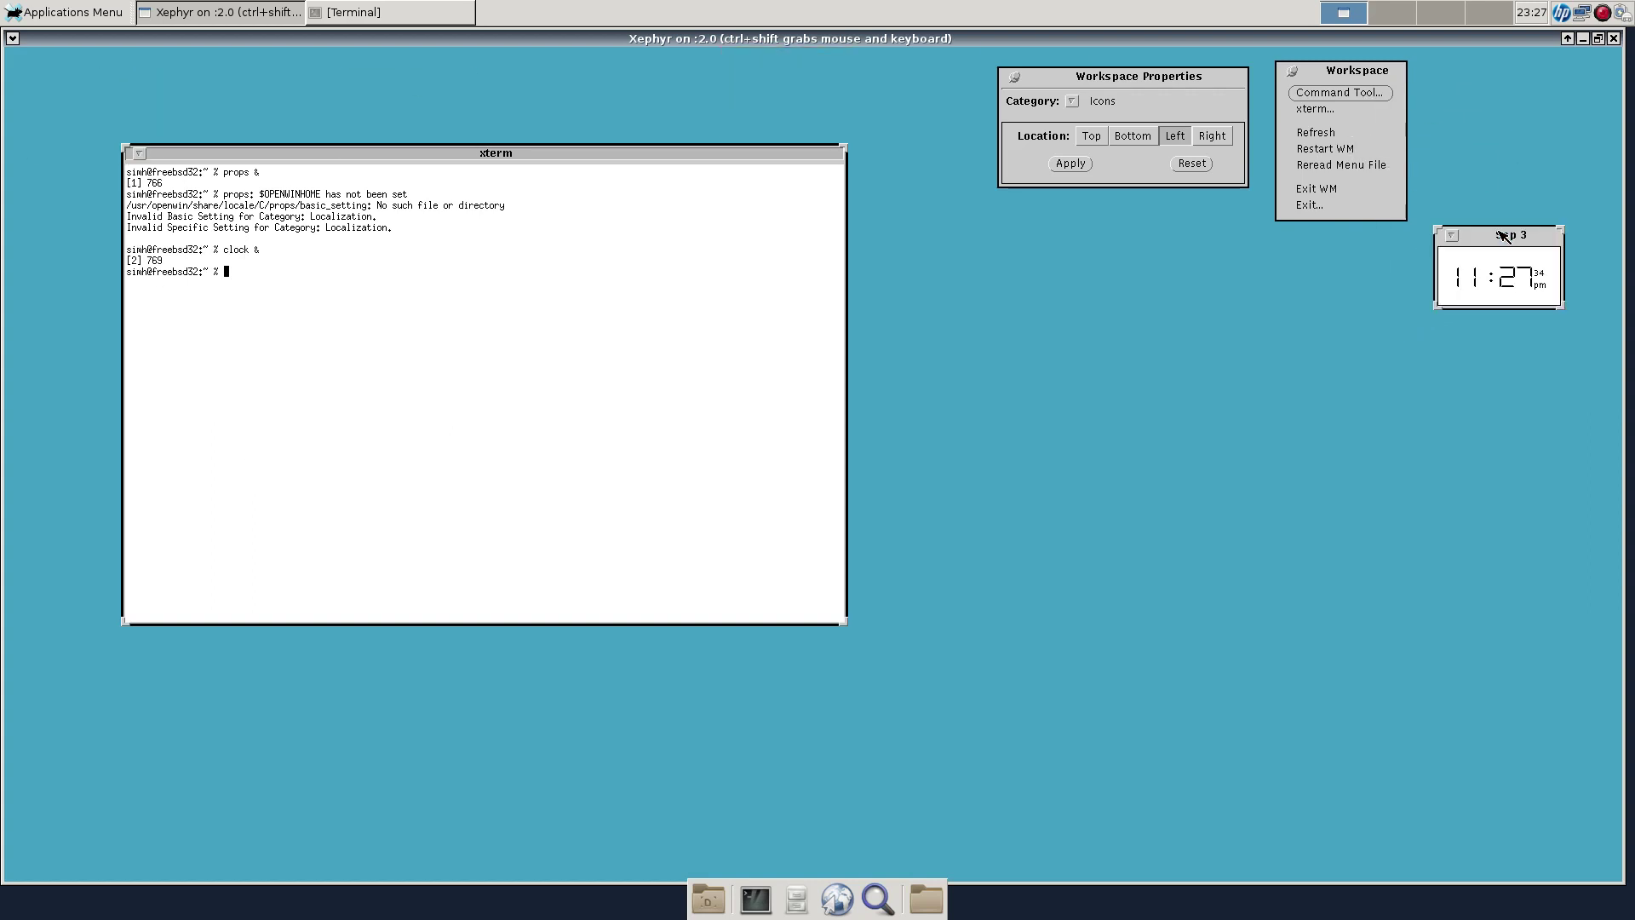
In Clock Properties, choose the analog face and apply it.
{"action": "right_click", "coordinate": [1503, 253]}
{"action": "left_click", "coordinate": [1534, 252]}
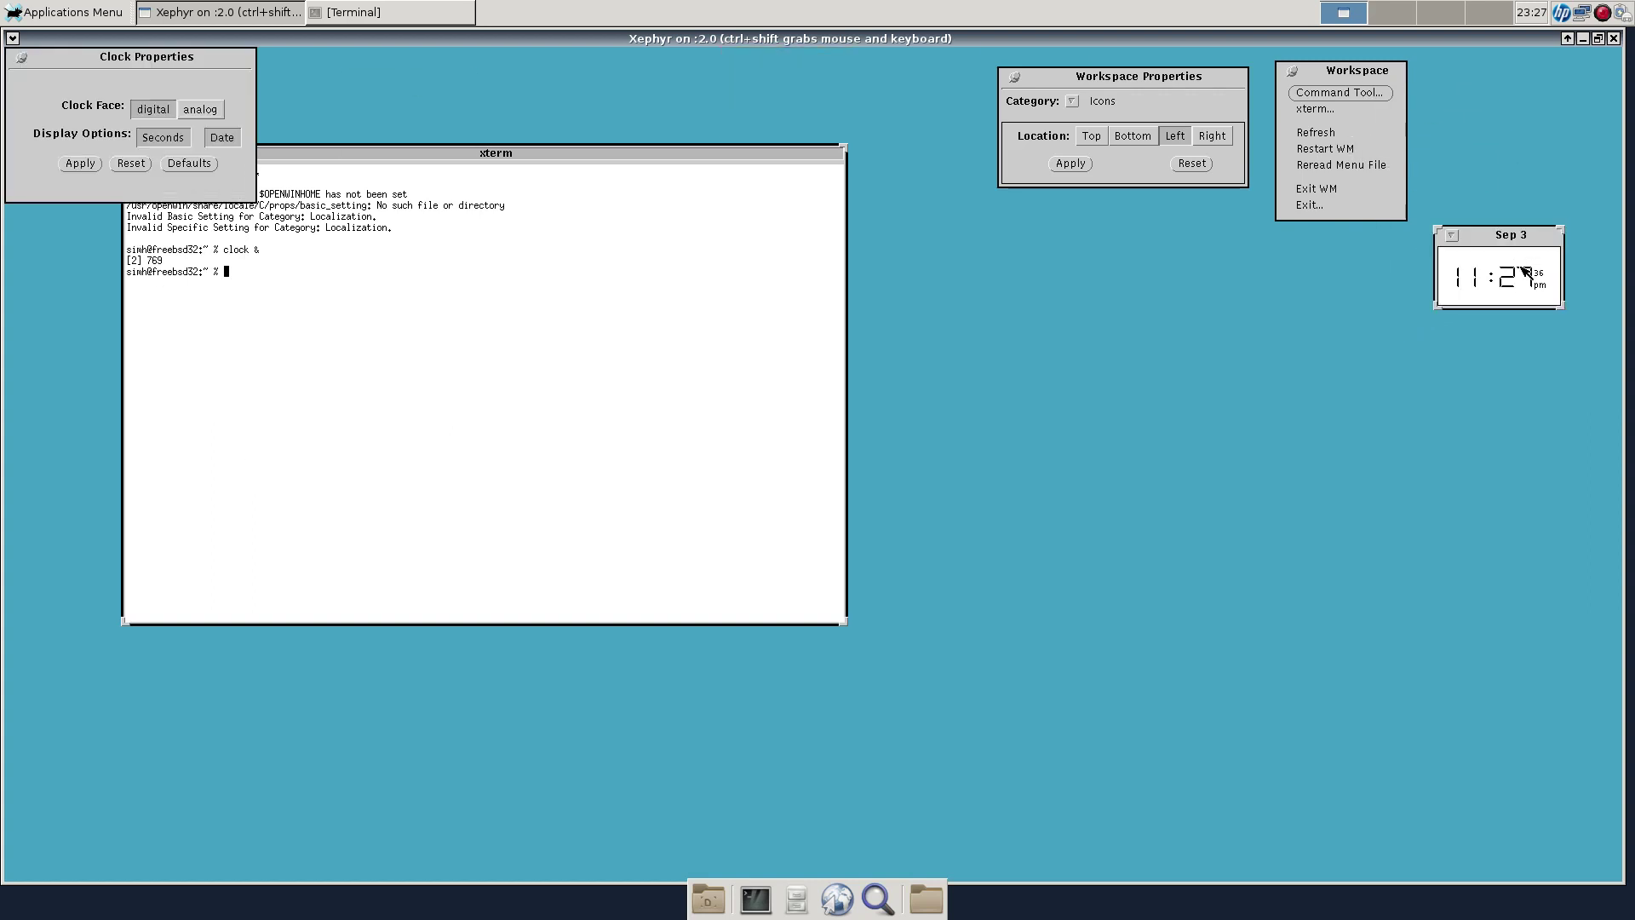
{"action": "left_click_drag", "start_coordinate": [151, 65], "coordinate": [1337, 368]}
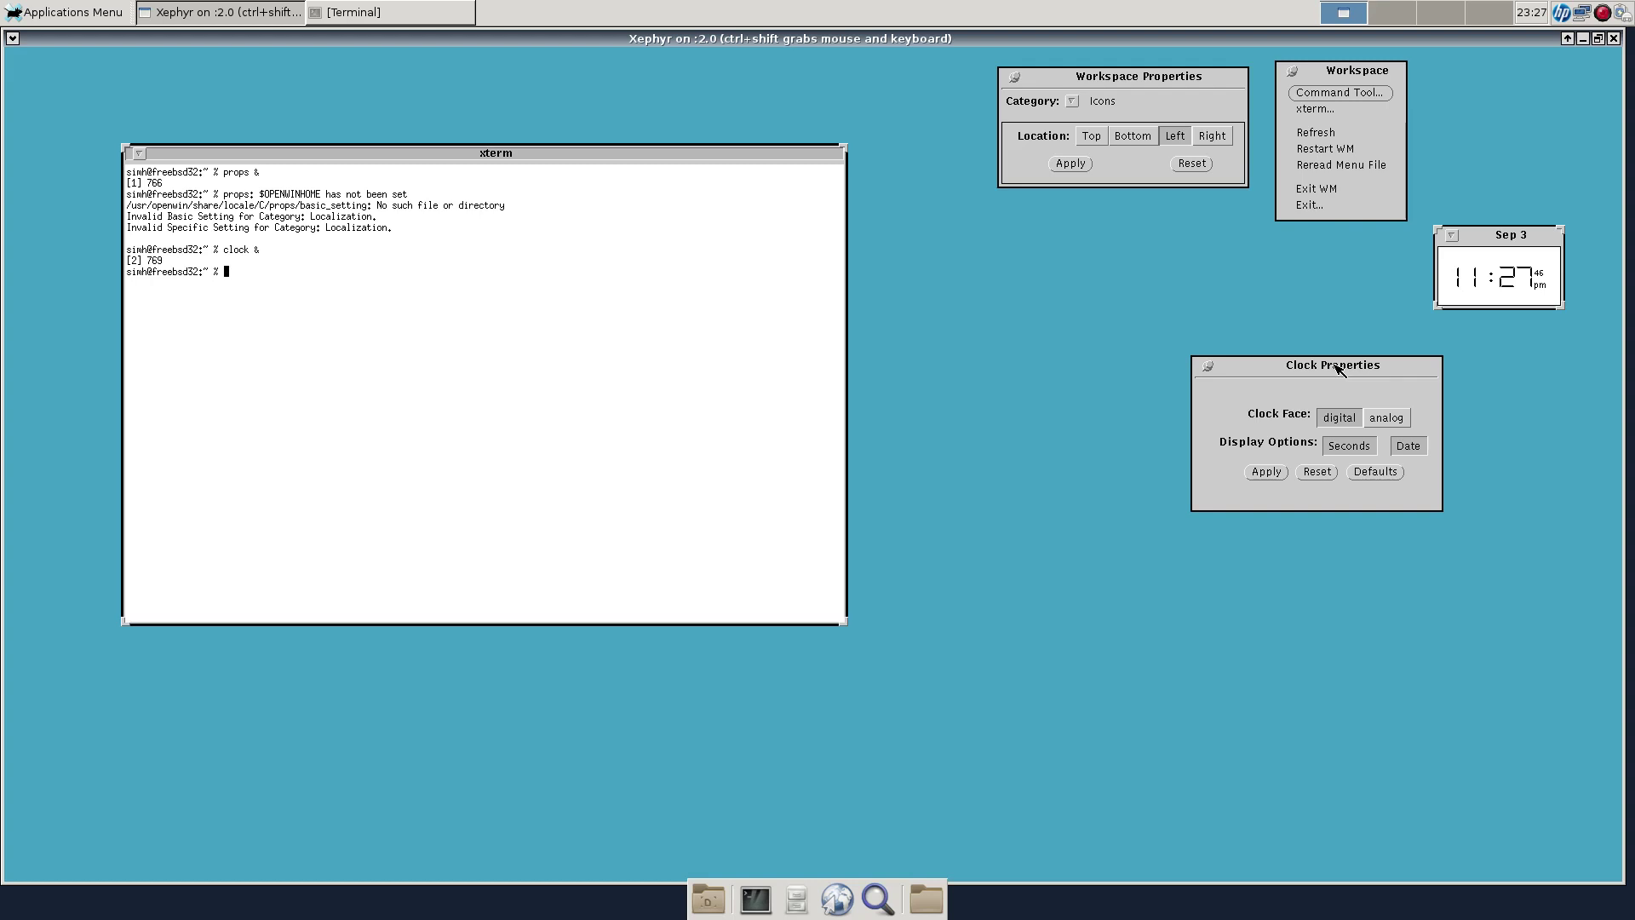
{"action": "left_click_drag", "start_coordinate": [1337, 368], "coordinate": [1319, 251]}
{"action": "left_click", "coordinate": [1368, 301]}
{"action": "left_click", "coordinate": [1246, 356]}
Enlarge the analog clock and dismiss the Clock Properties window.
{"action": "left_click_drag", "start_coordinate": [1558, 307], "coordinate": [1617, 465]}
{"action": "left_click_drag", "start_coordinate": [1347, 259], "coordinate": [1240, 246]}
{"action": "left_click", "coordinate": [1091, 247]}
{"action": "left_click_drag", "start_coordinate": [1439, 466], "coordinate": [1326, 474]}
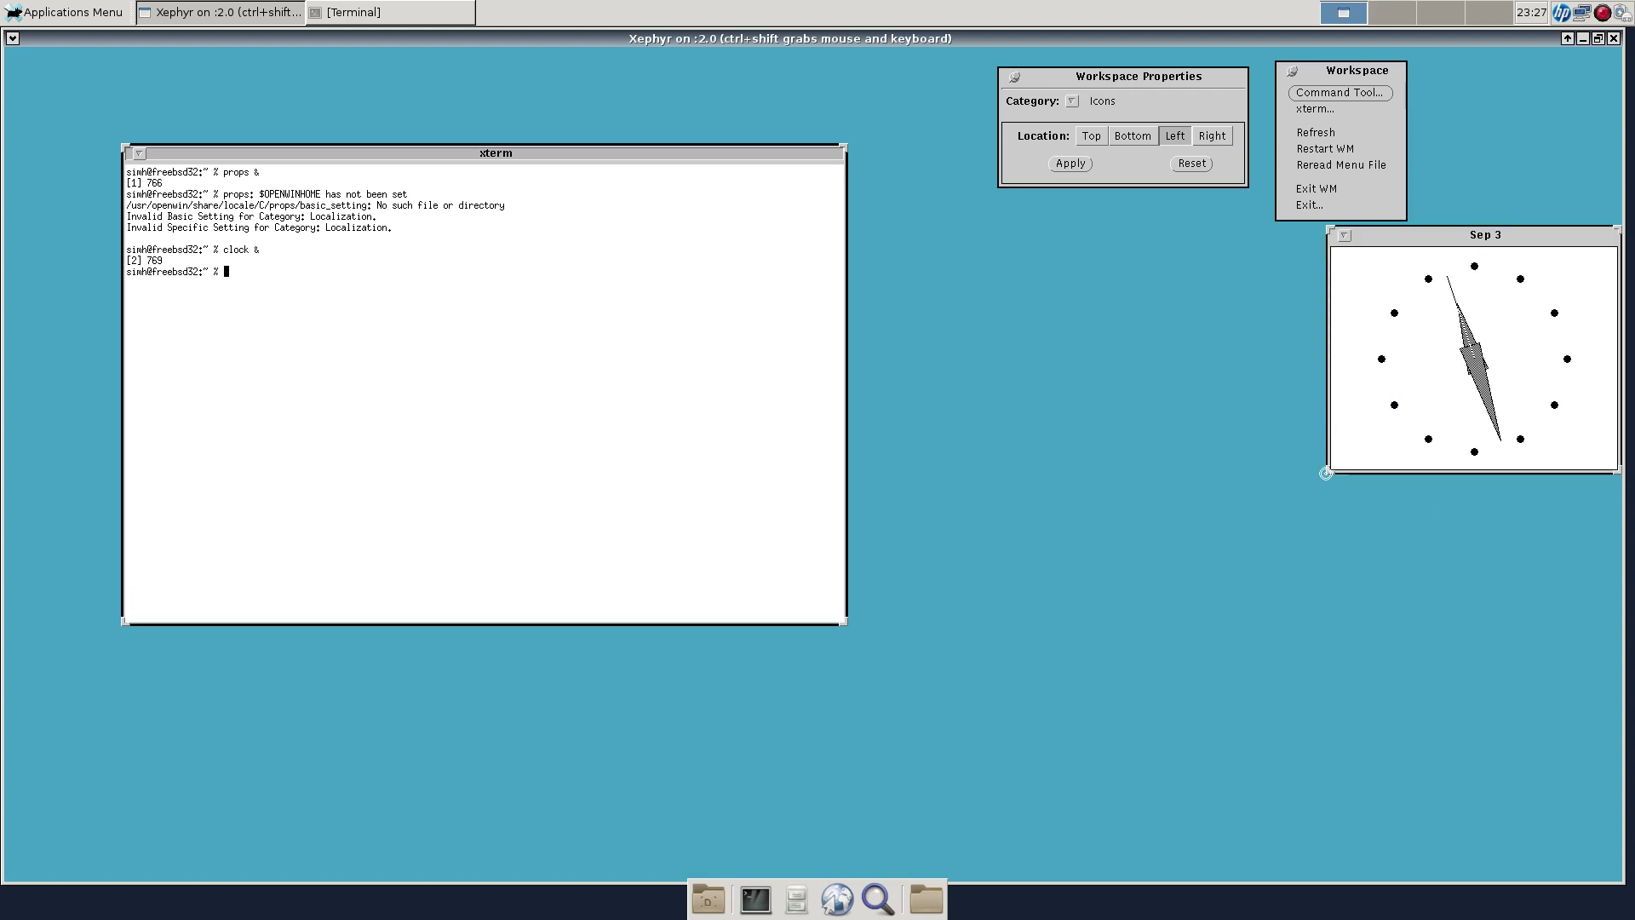
Start textedit using Tab completion, and place the Text Editor right of the xterm.
{"action": "type", "text": "tex"}
{"action": "key", "text": "Tab"}
{"action": "type", "text": "t"}
{"action": "key", "text": "Tab"}
{"action": "key", "text": "Return"}
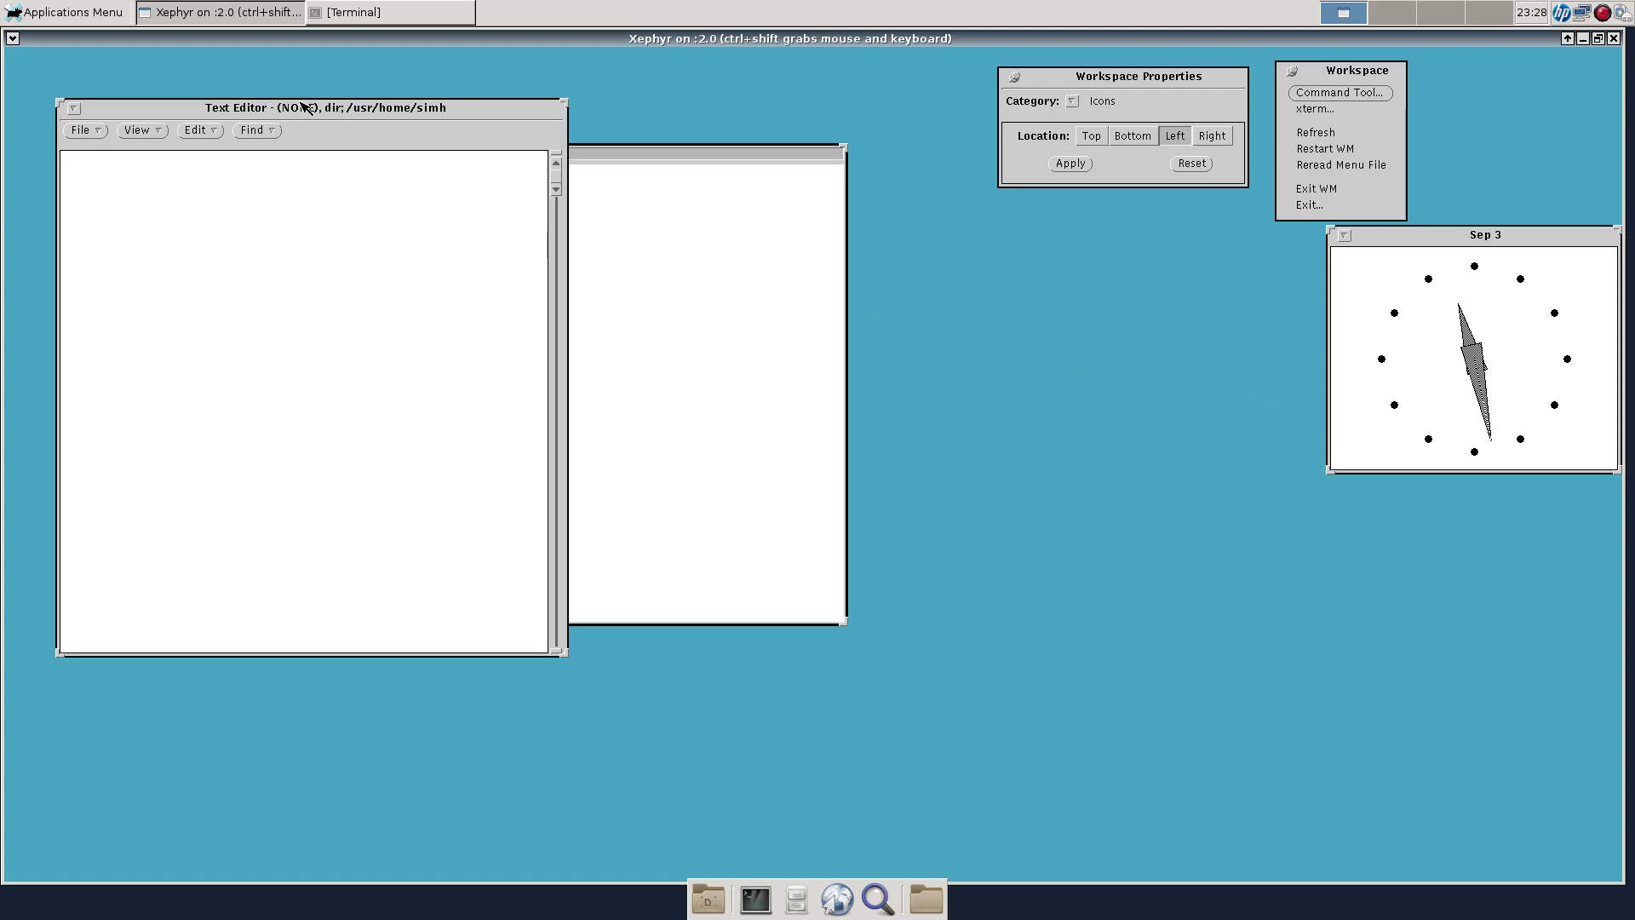
{"action": "left_click_drag", "start_coordinate": [307, 111], "coordinate": [1105, 243]}
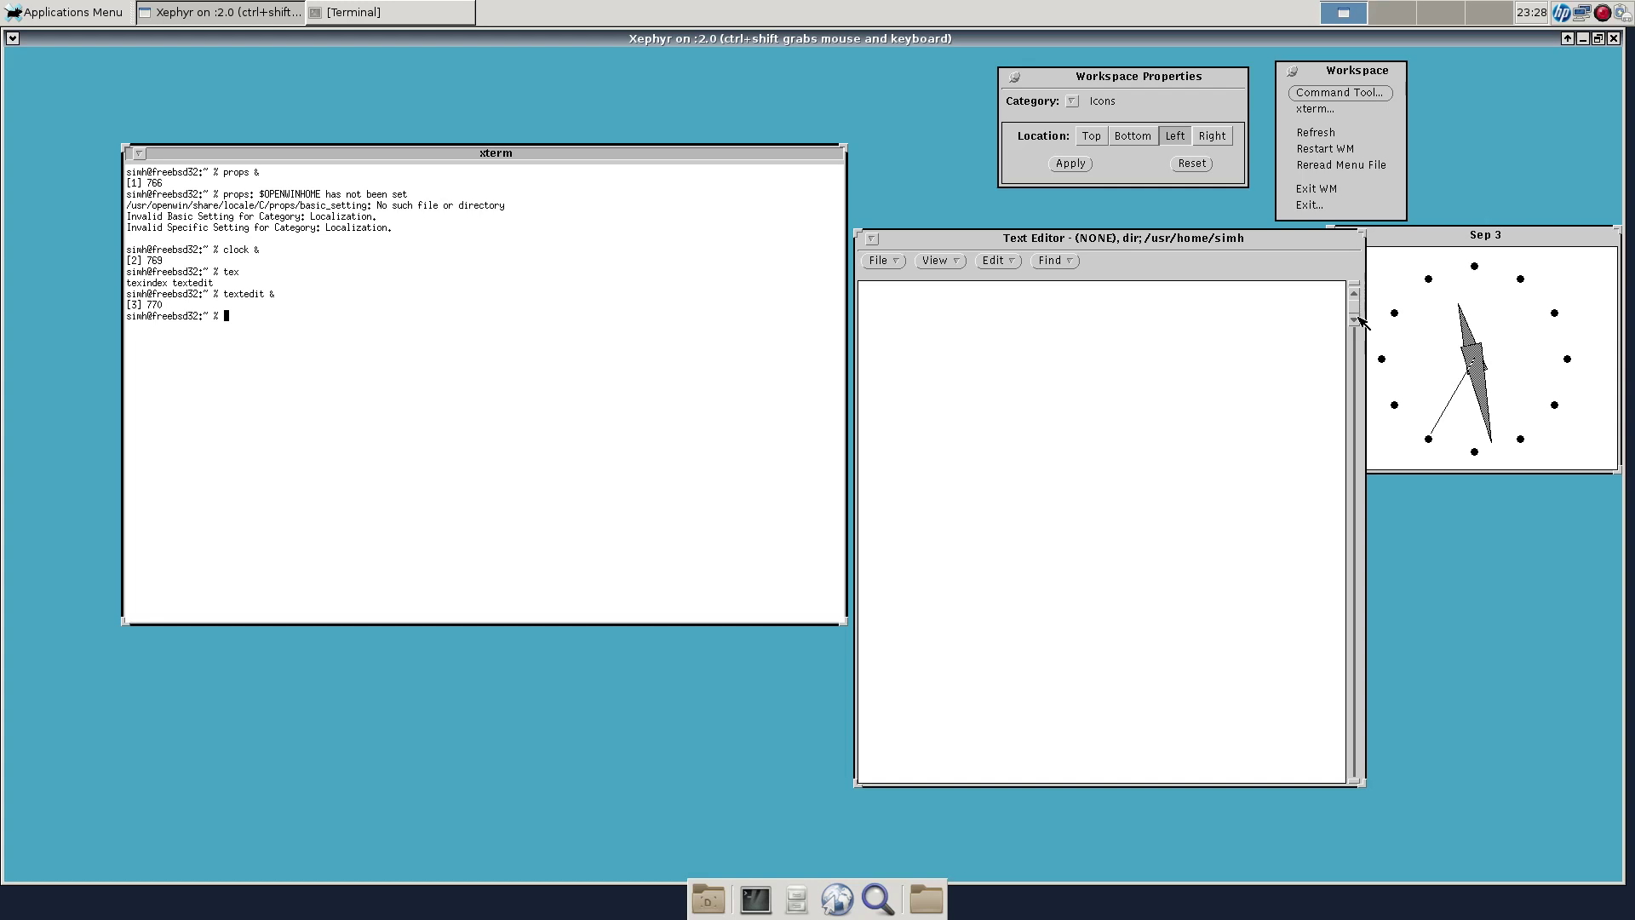
Bring up the Text Editor's Save As dialog and close it with its pushpin.
{"action": "left_click", "coordinate": [1095, 346]}
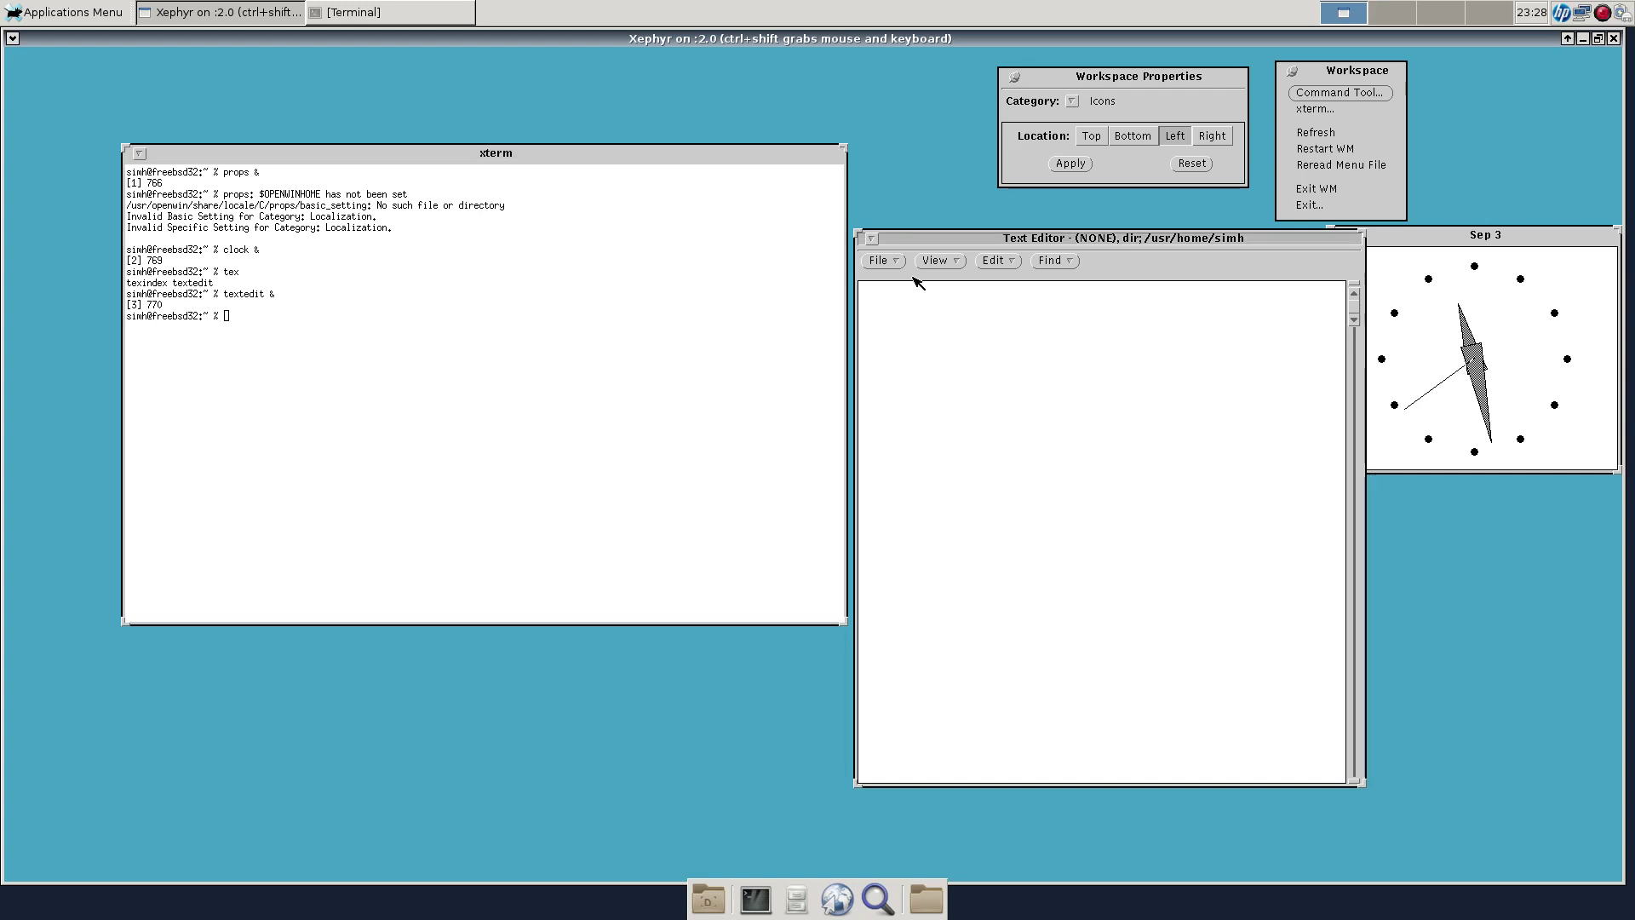
{"action": "left_click_drag", "start_coordinate": [937, 241], "coordinate": [832, 224]}
{"action": "left_click", "coordinate": [776, 244]}
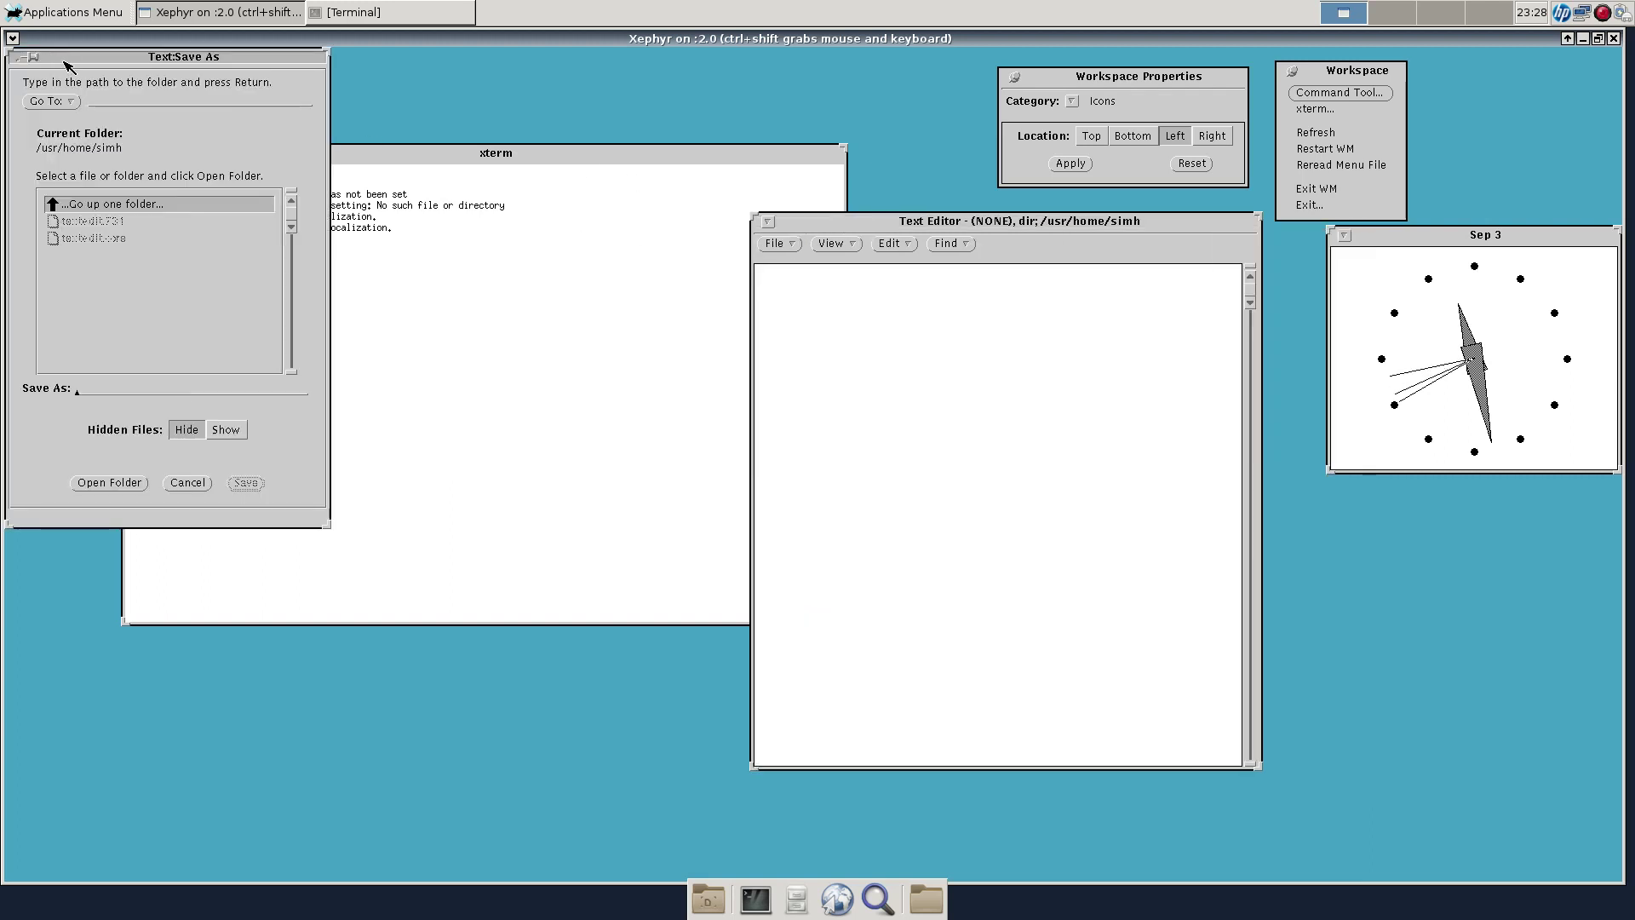
{"action": "left_click_drag", "start_coordinate": [70, 59], "coordinate": [69, 403]}
{"action": "left_click_drag", "start_coordinate": [1044, 230], "coordinate": [1104, 242]}
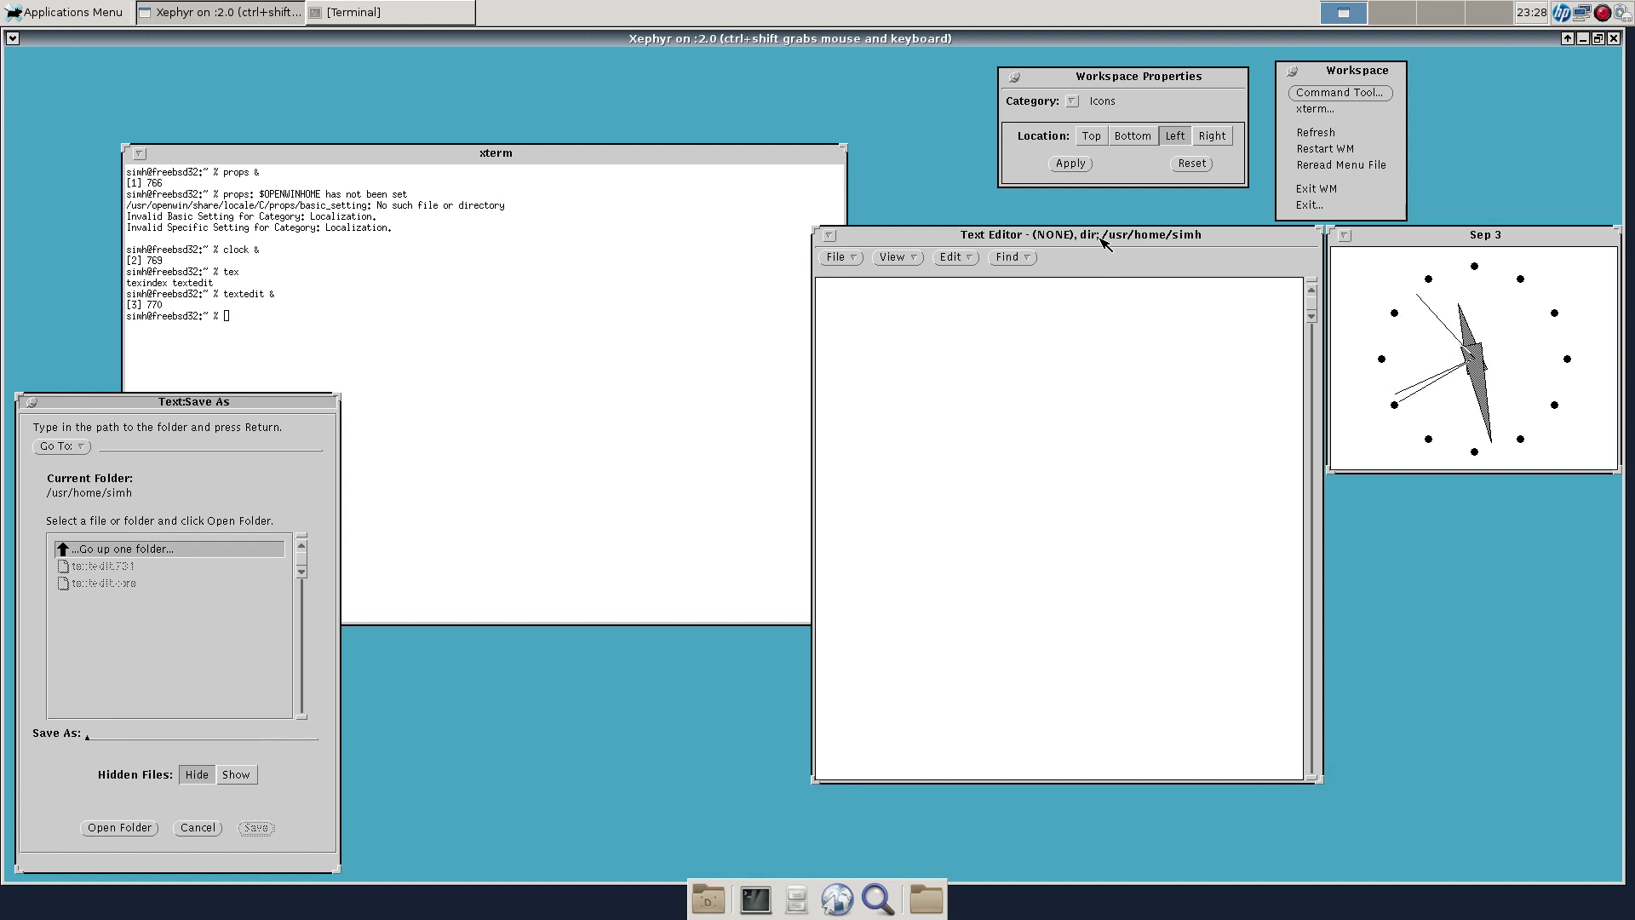
{"action": "left_click", "coordinate": [31, 404]}
Bring up the Line Number pop-up, dismiss it, and shift the editor further left.
{"action": "left_click", "coordinate": [954, 257]}
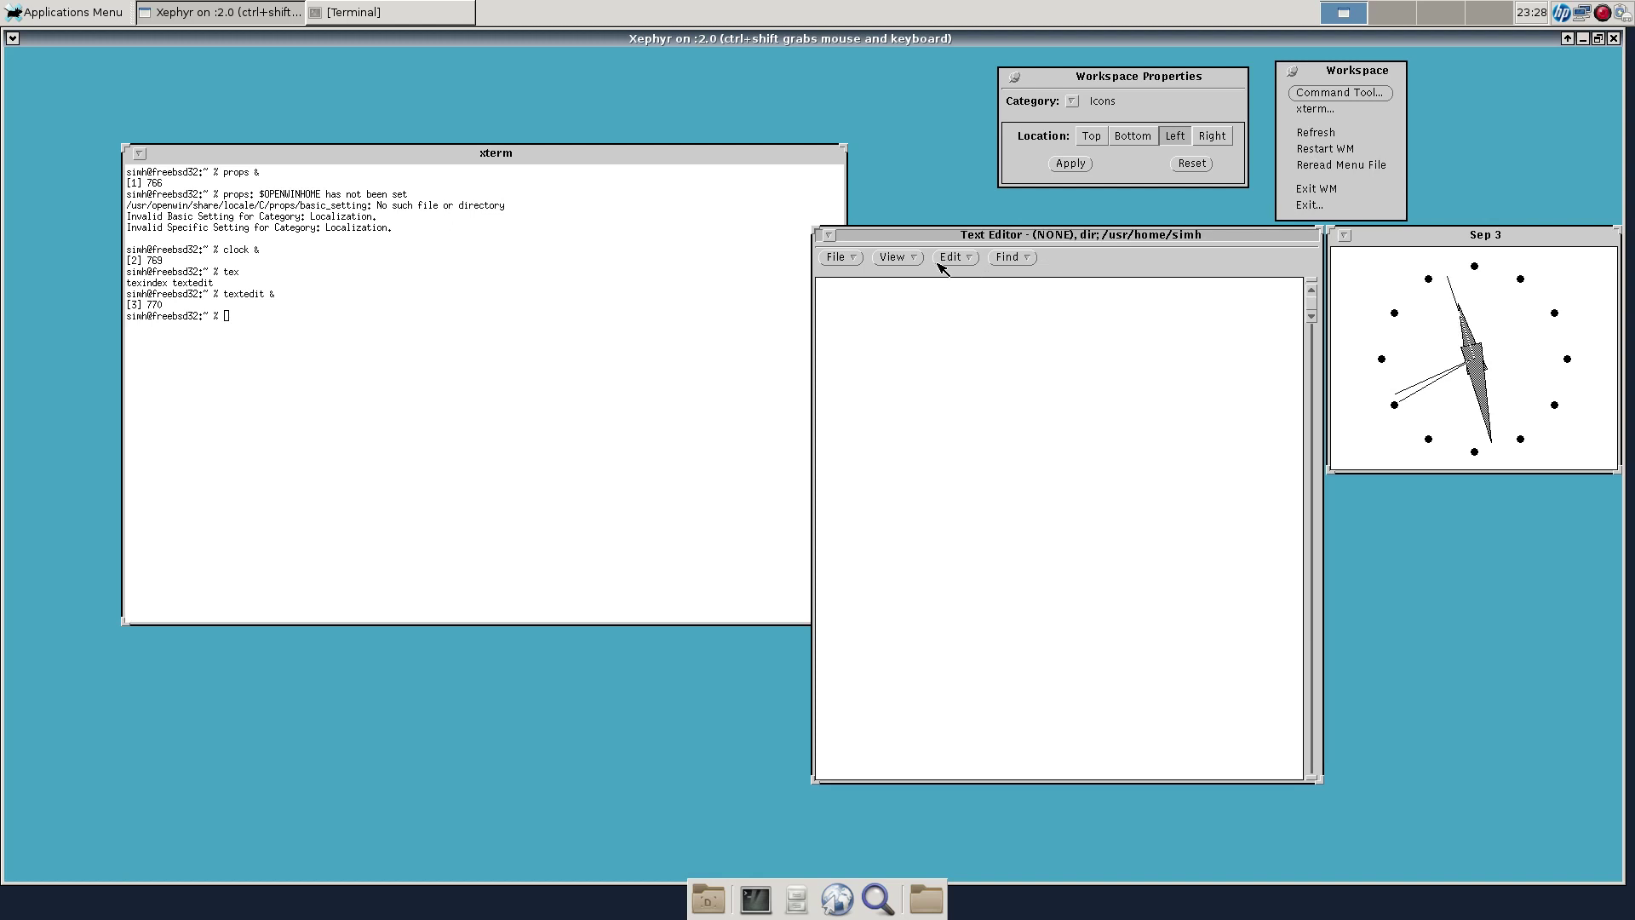
{"action": "left_click_drag", "start_coordinate": [218, 194], "coordinate": [368, 227]}
{"action": "left_click", "coordinate": [1095, 384]}
{"action": "left_click", "coordinate": [897, 257]}
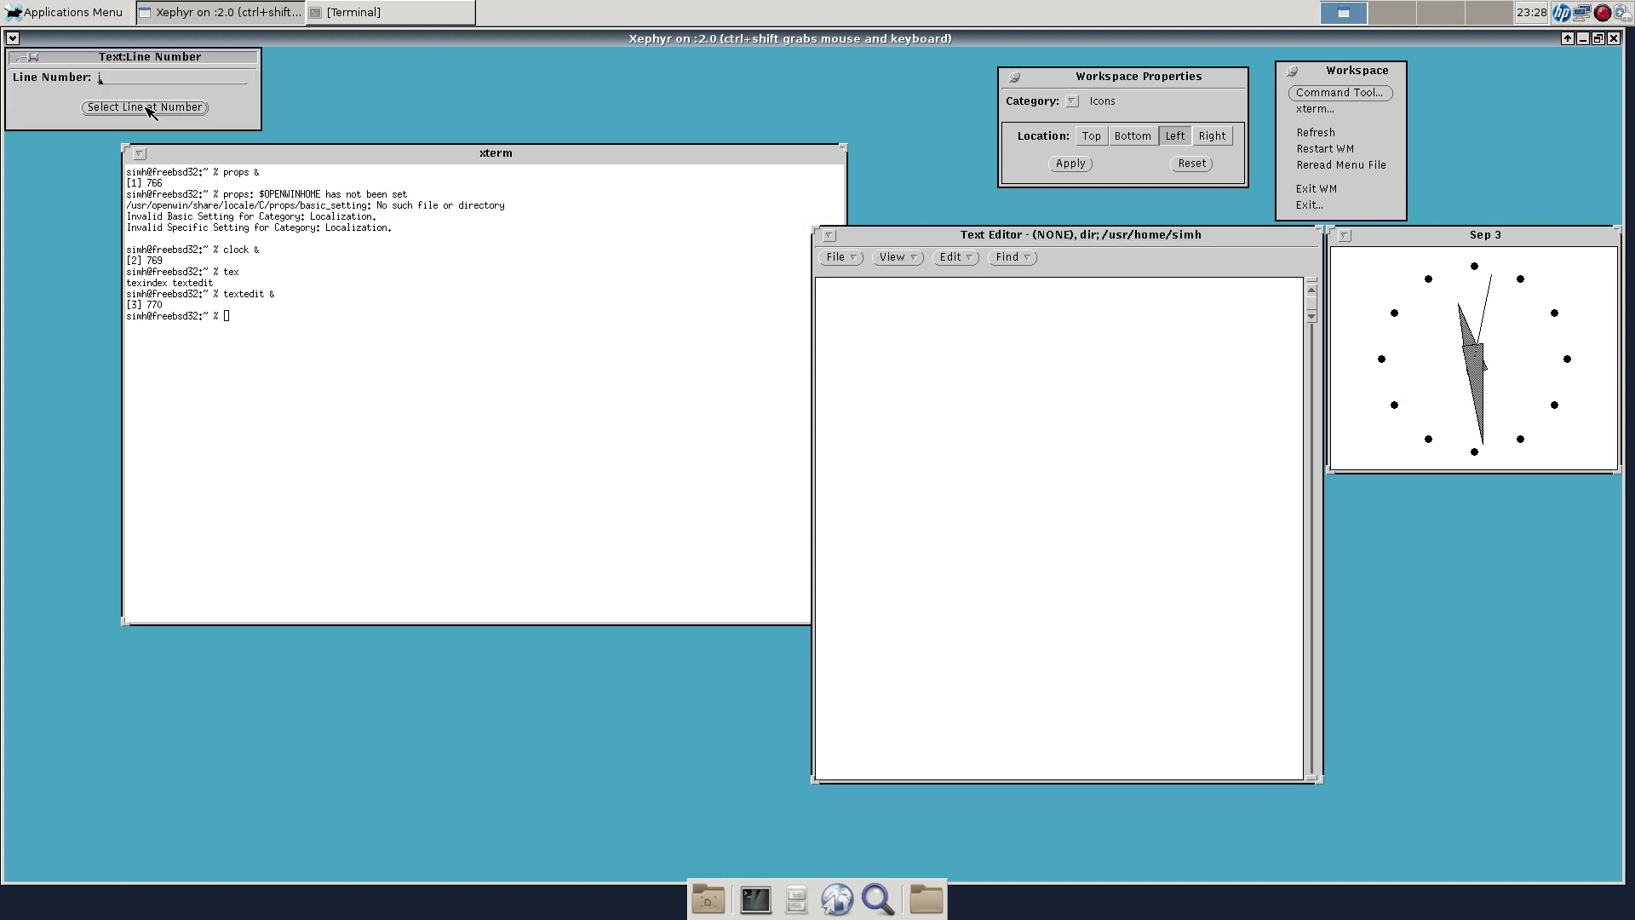
{"action": "left_click", "coordinate": [21, 59]}
{"action": "left_click_drag", "start_coordinate": [960, 241], "coordinate": [890, 233]}
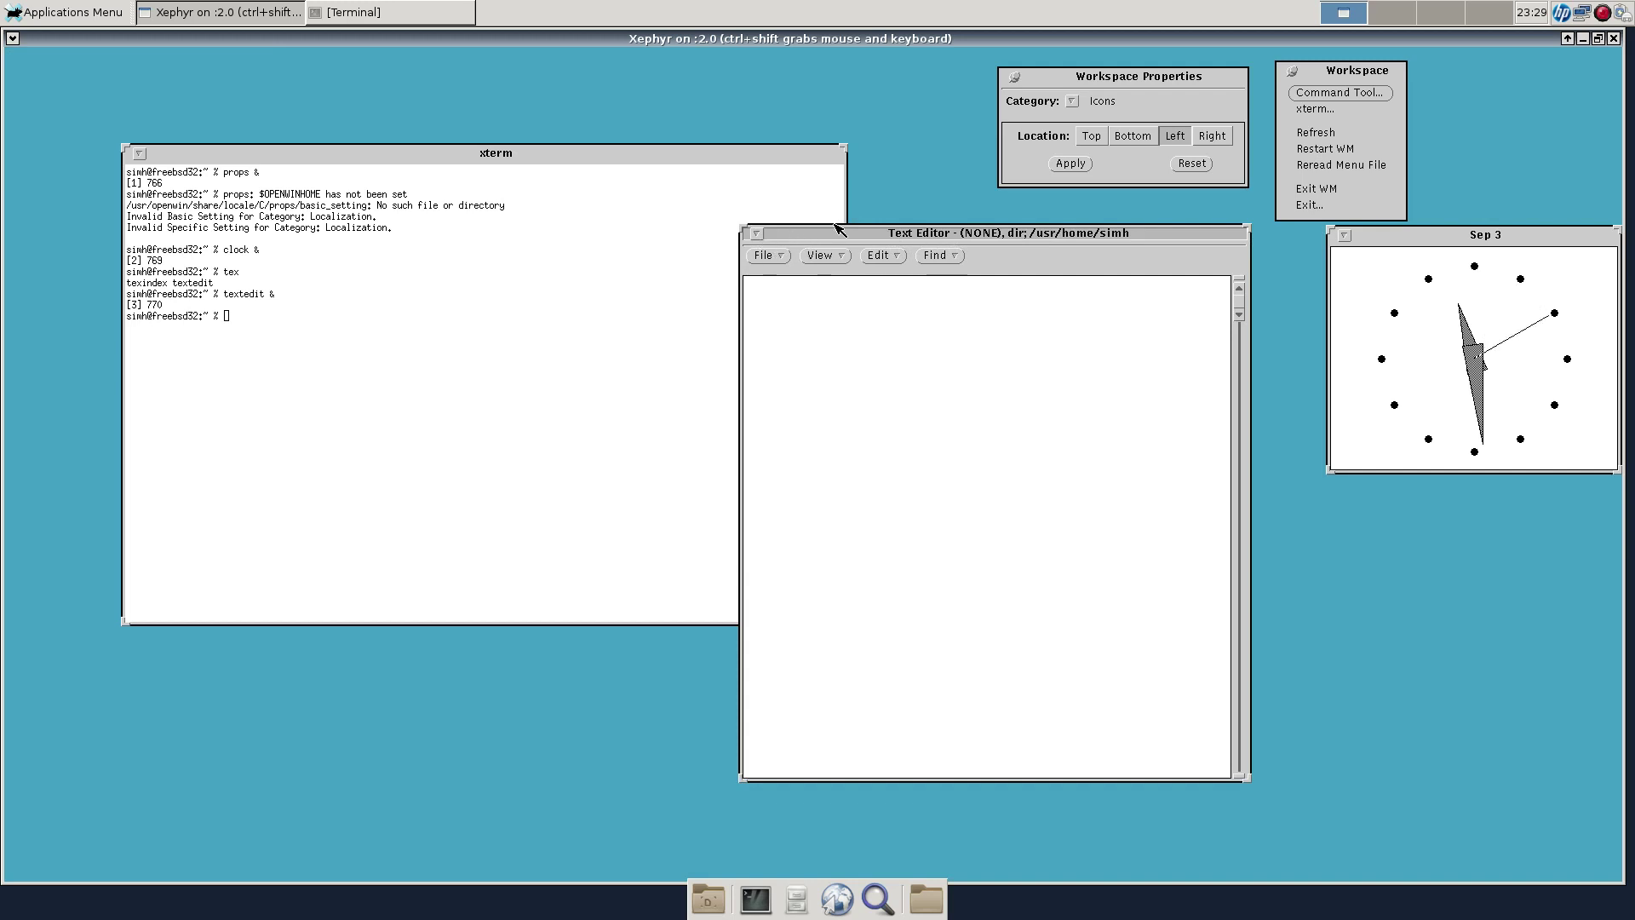
Quit the Text Editor with 'Discard edits, then Quit', and move the xterm to the top-left.
{"action": "left_click", "coordinate": [757, 234]}
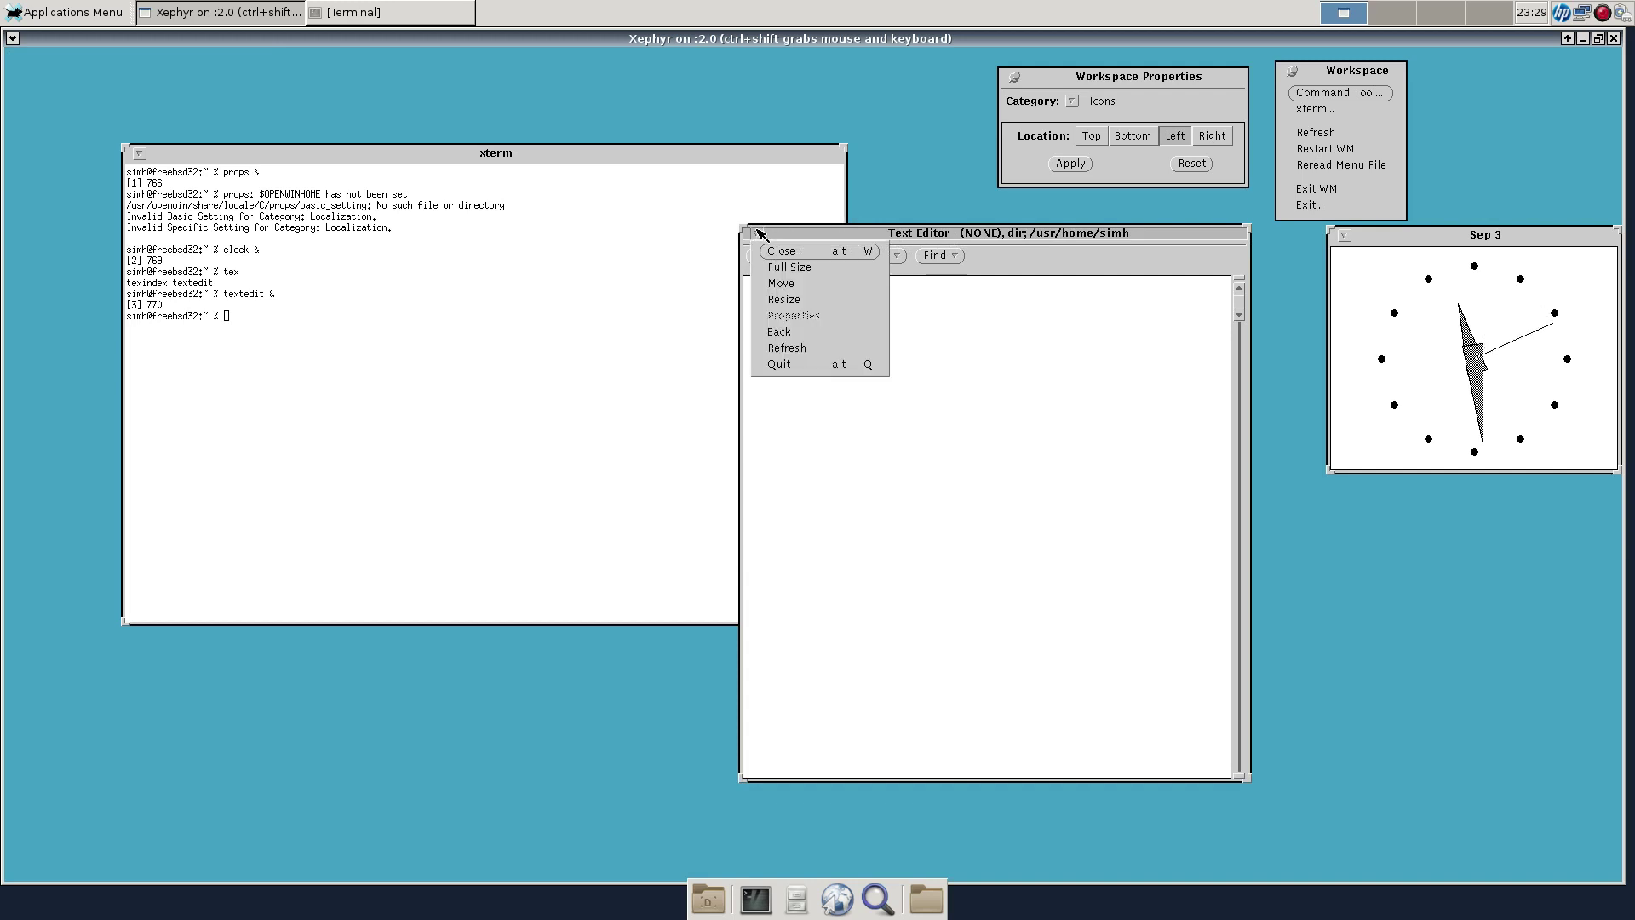
{"action": "left_click", "coordinate": [804, 367]}
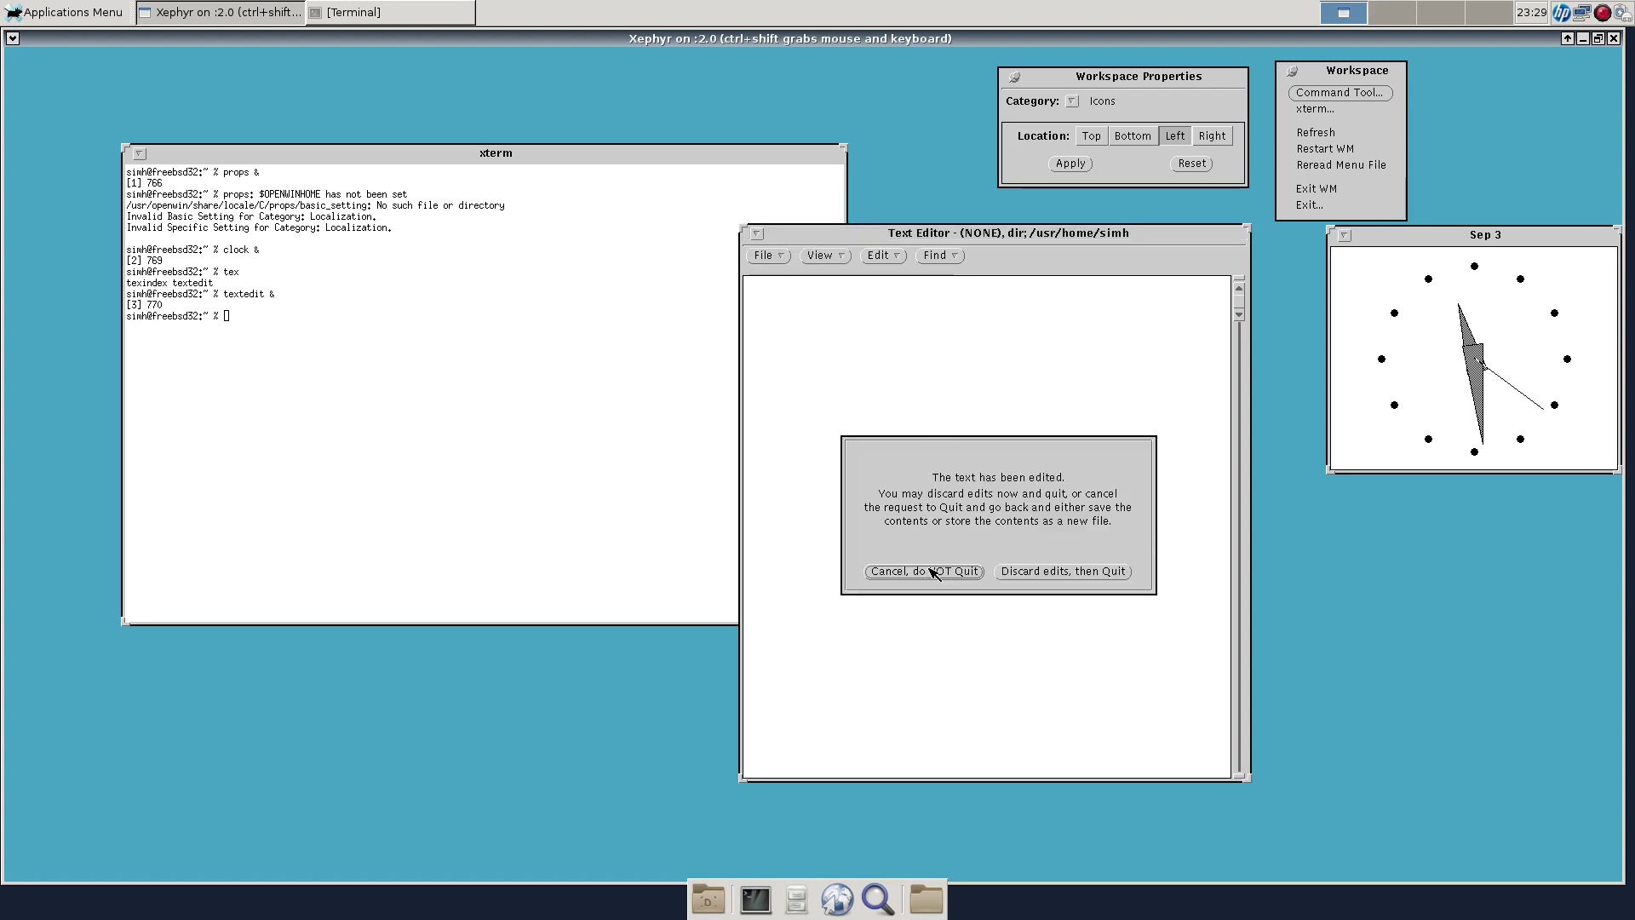
{"action": "left_click", "coordinate": [1037, 572]}
{"action": "left_click_drag", "start_coordinate": [627, 155], "coordinate": [535, 68]}
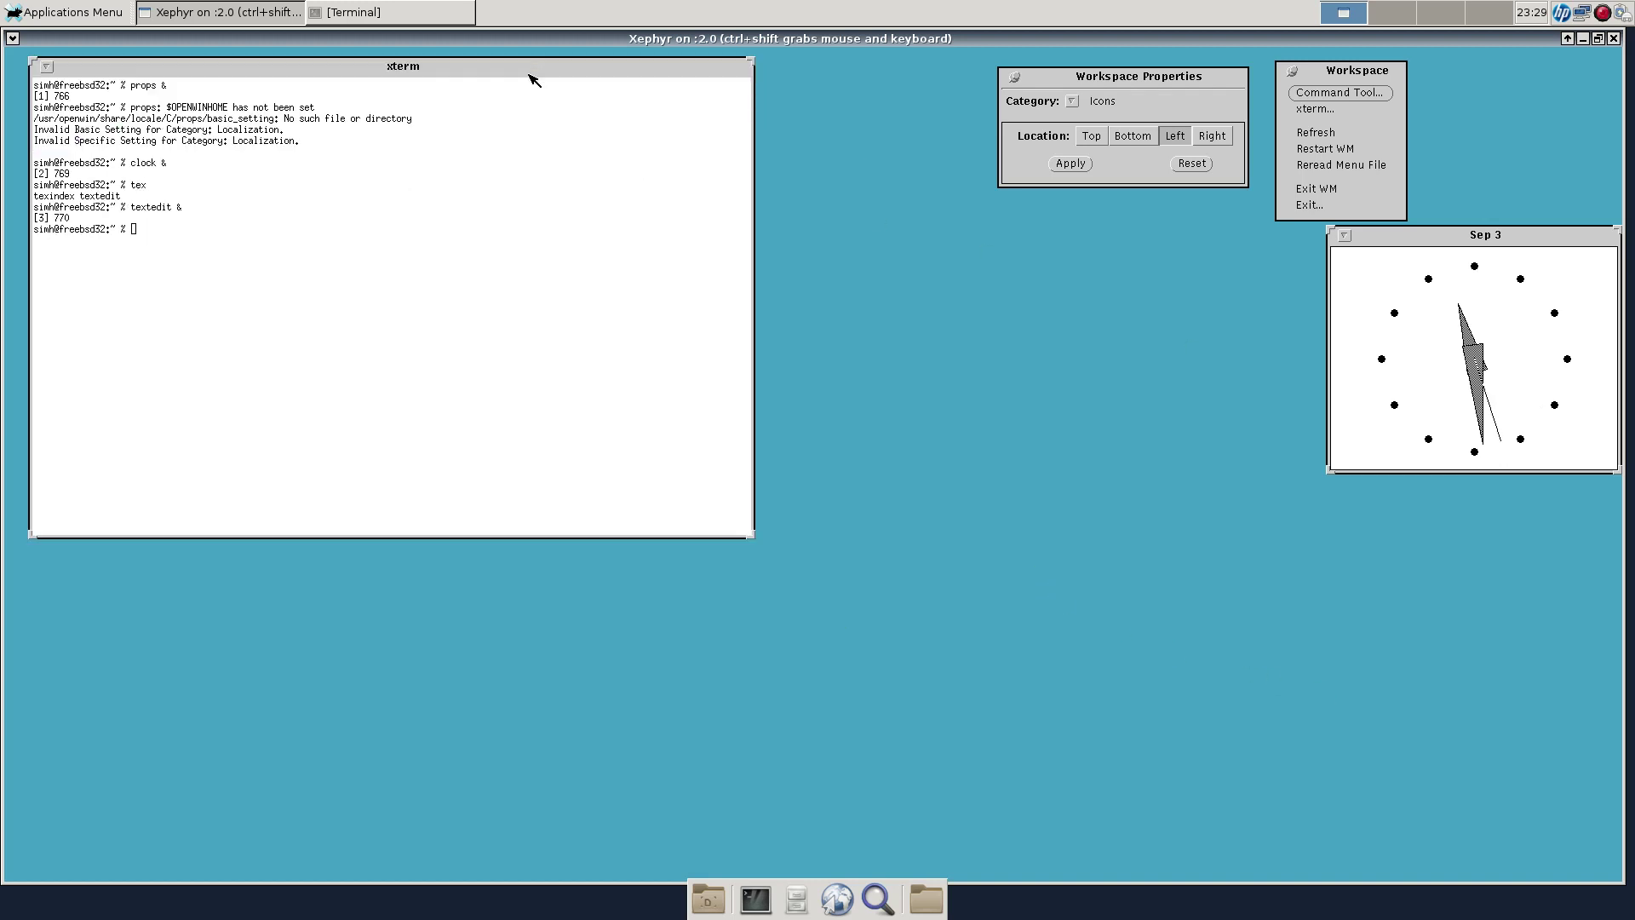